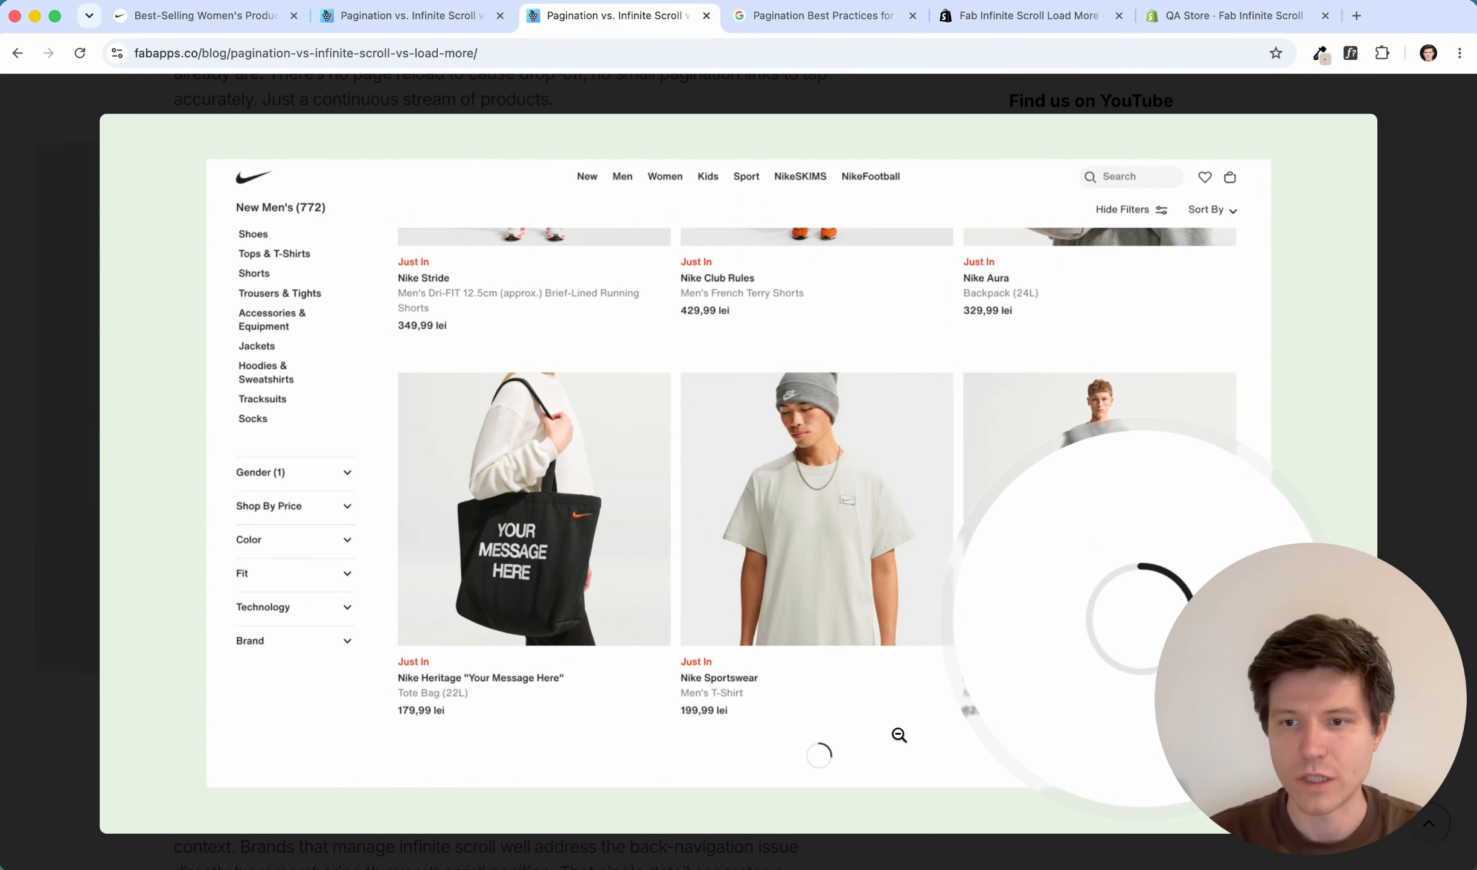
# Review Nike's women's best sellers page and Google's pros and cons table for pagination, load more and infinite scroll.
pyautogui.press('super+1')
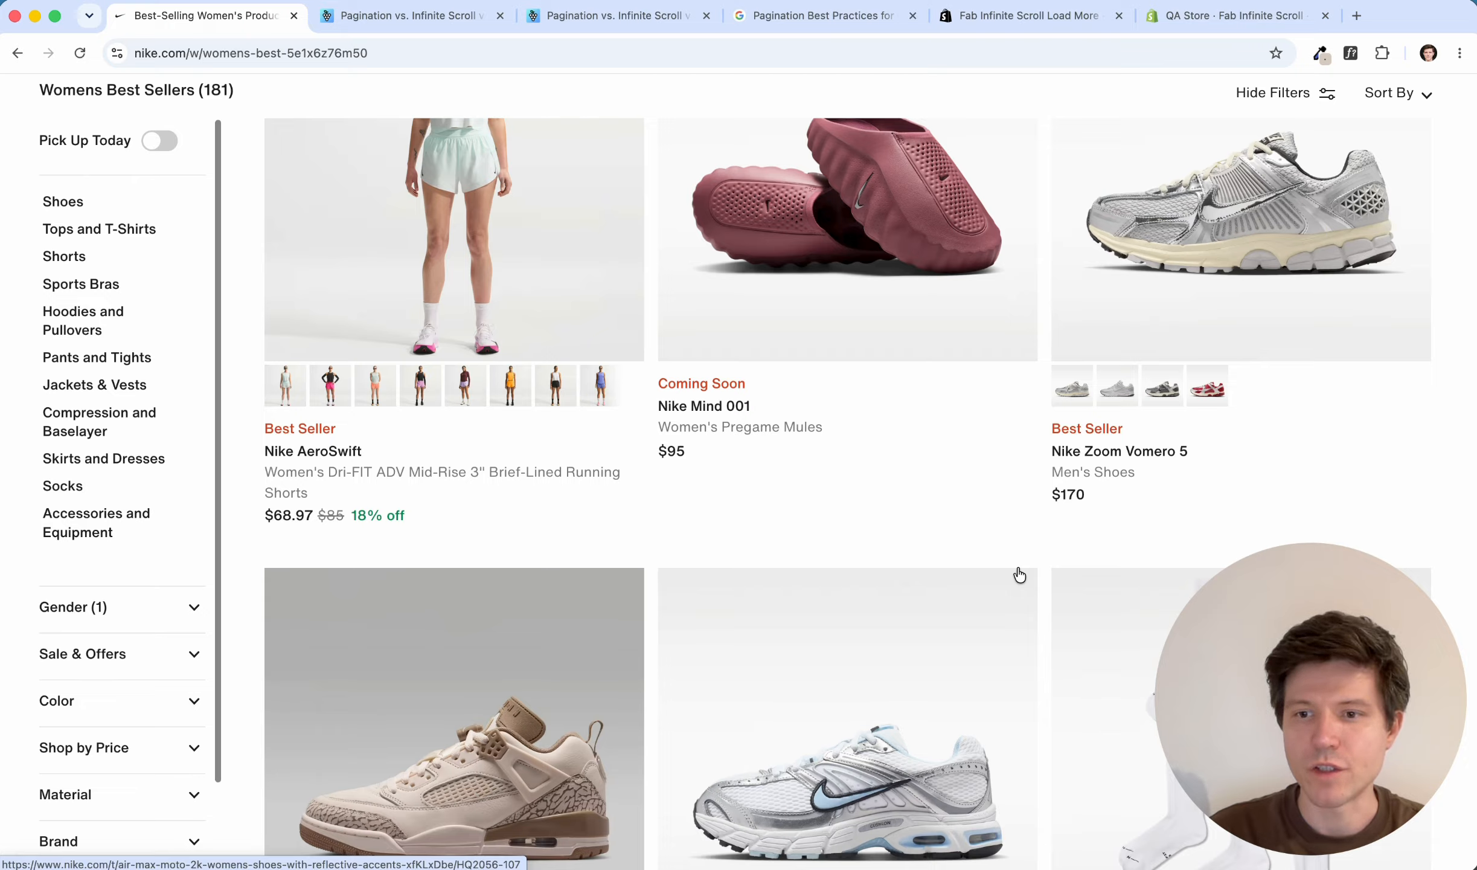
pyautogui.hotkey('ctrl', 'Tab')
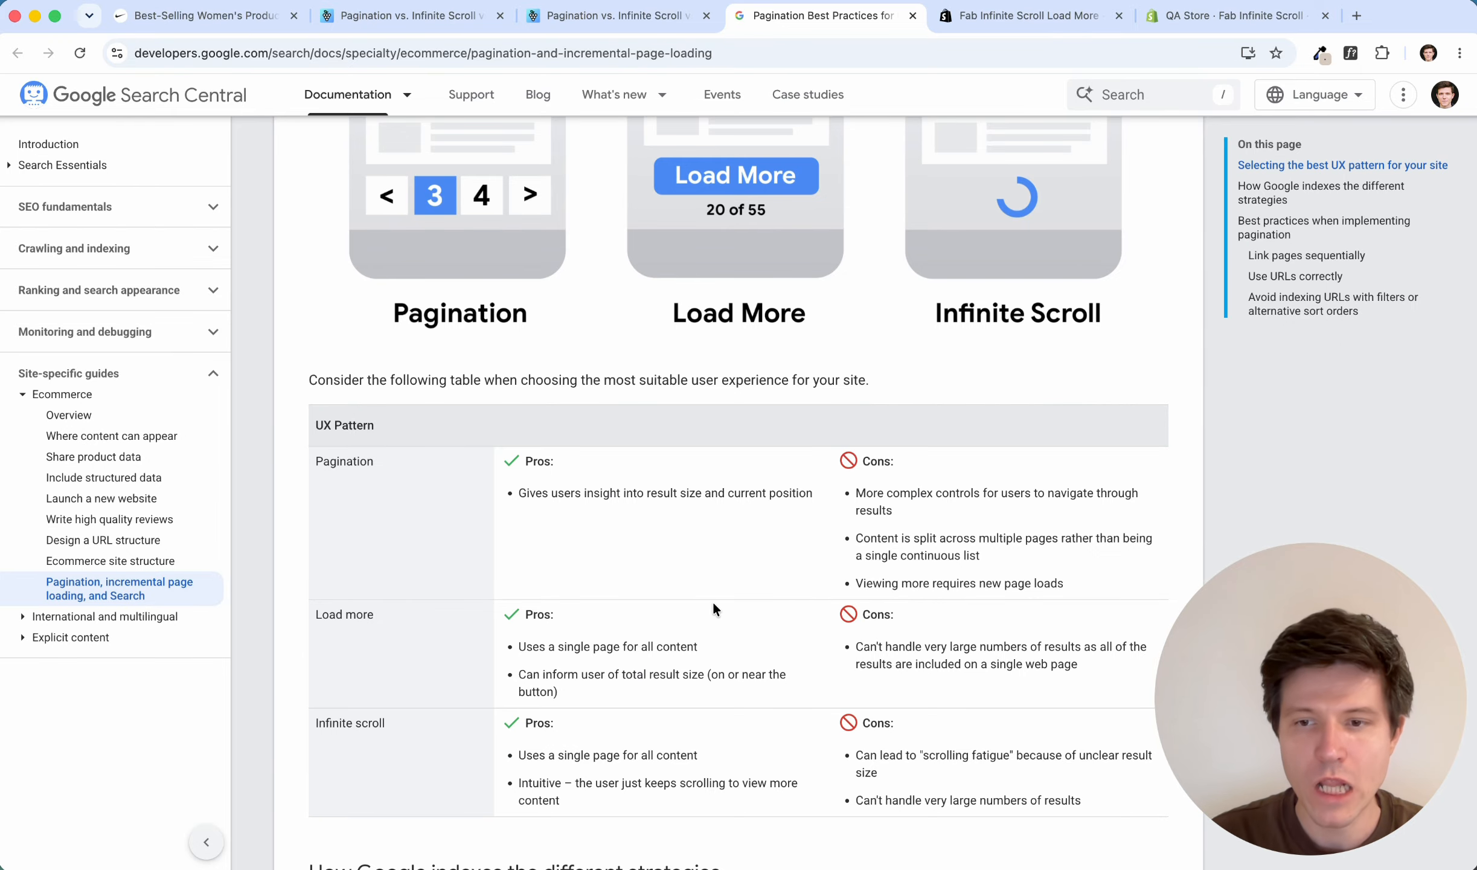
pyautogui.scroll(-2, 650, 568)
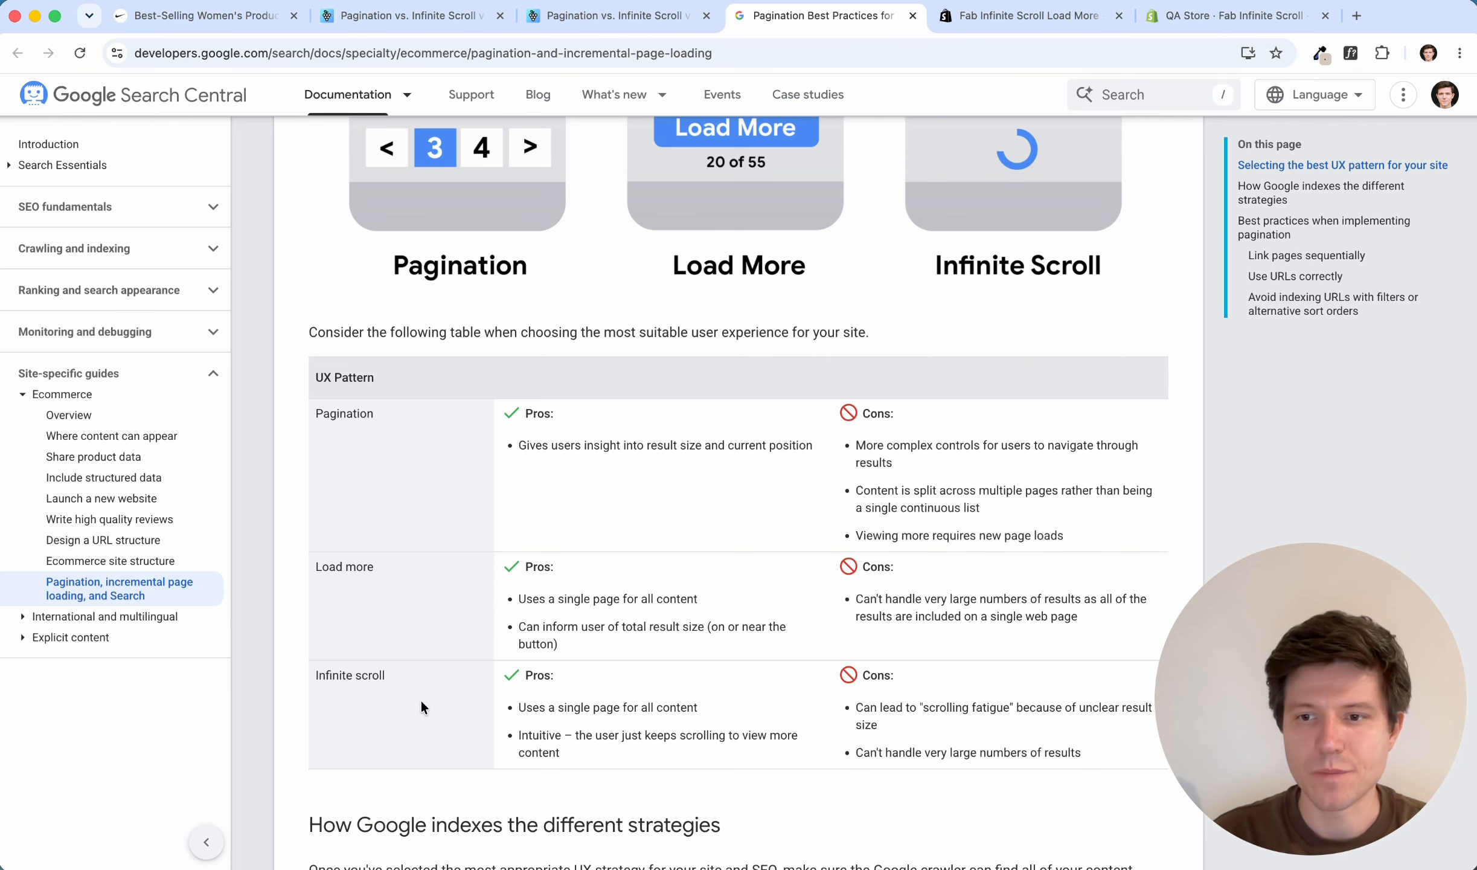
# View the Fab Infinite Scroll Load More app listing and the app's setup page in the store admin.
pyautogui.hotkey('ctrl', 'Tab')
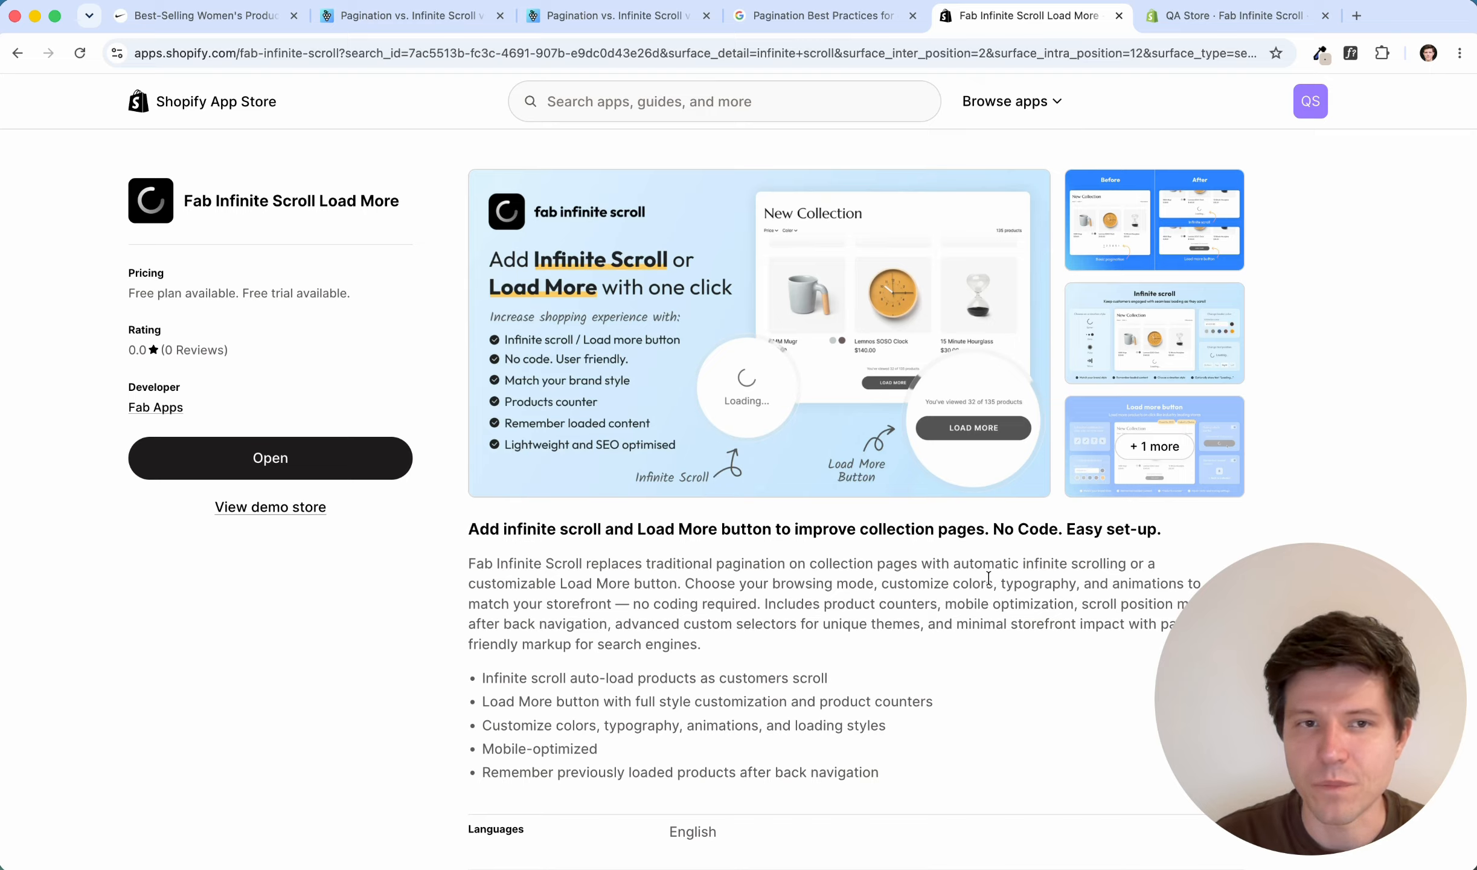
pyautogui.hotkey('ctrl', 'Tab')
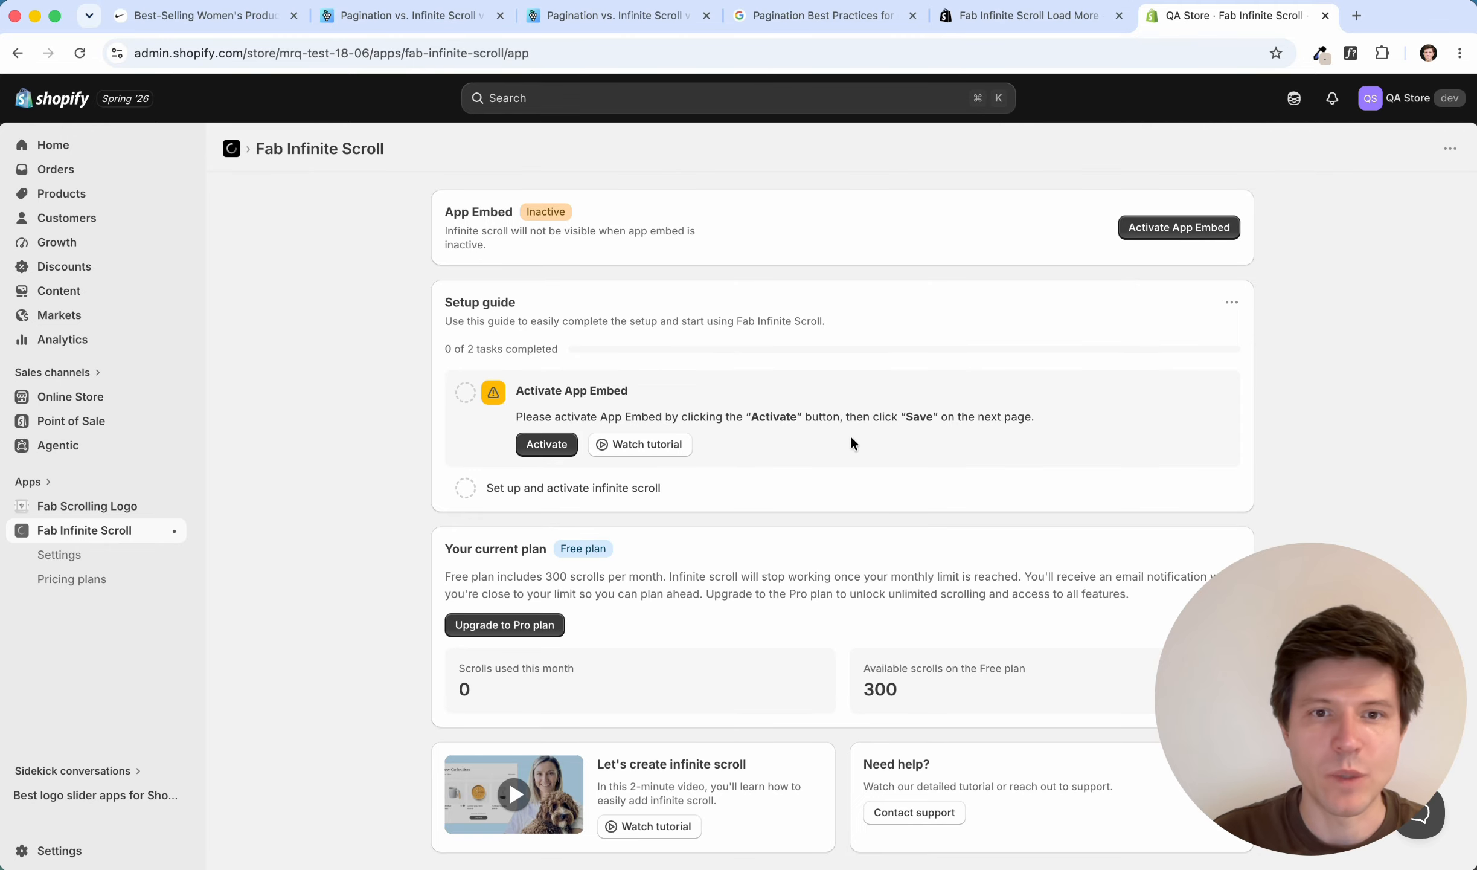
pyautogui.scroll(-1, 869, 448)
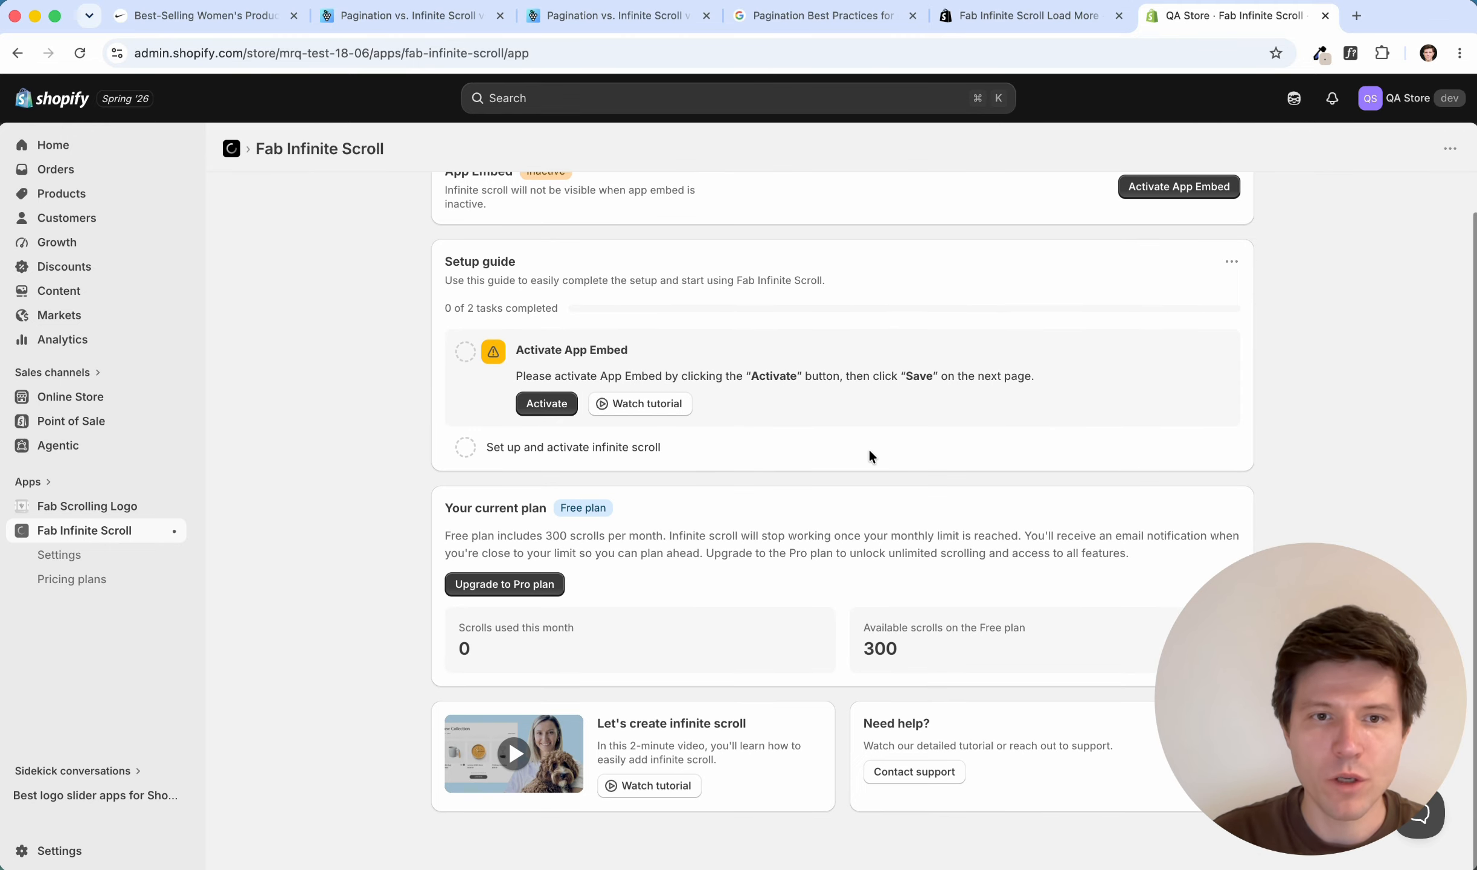
pyautogui.scroll(1, 869, 449)
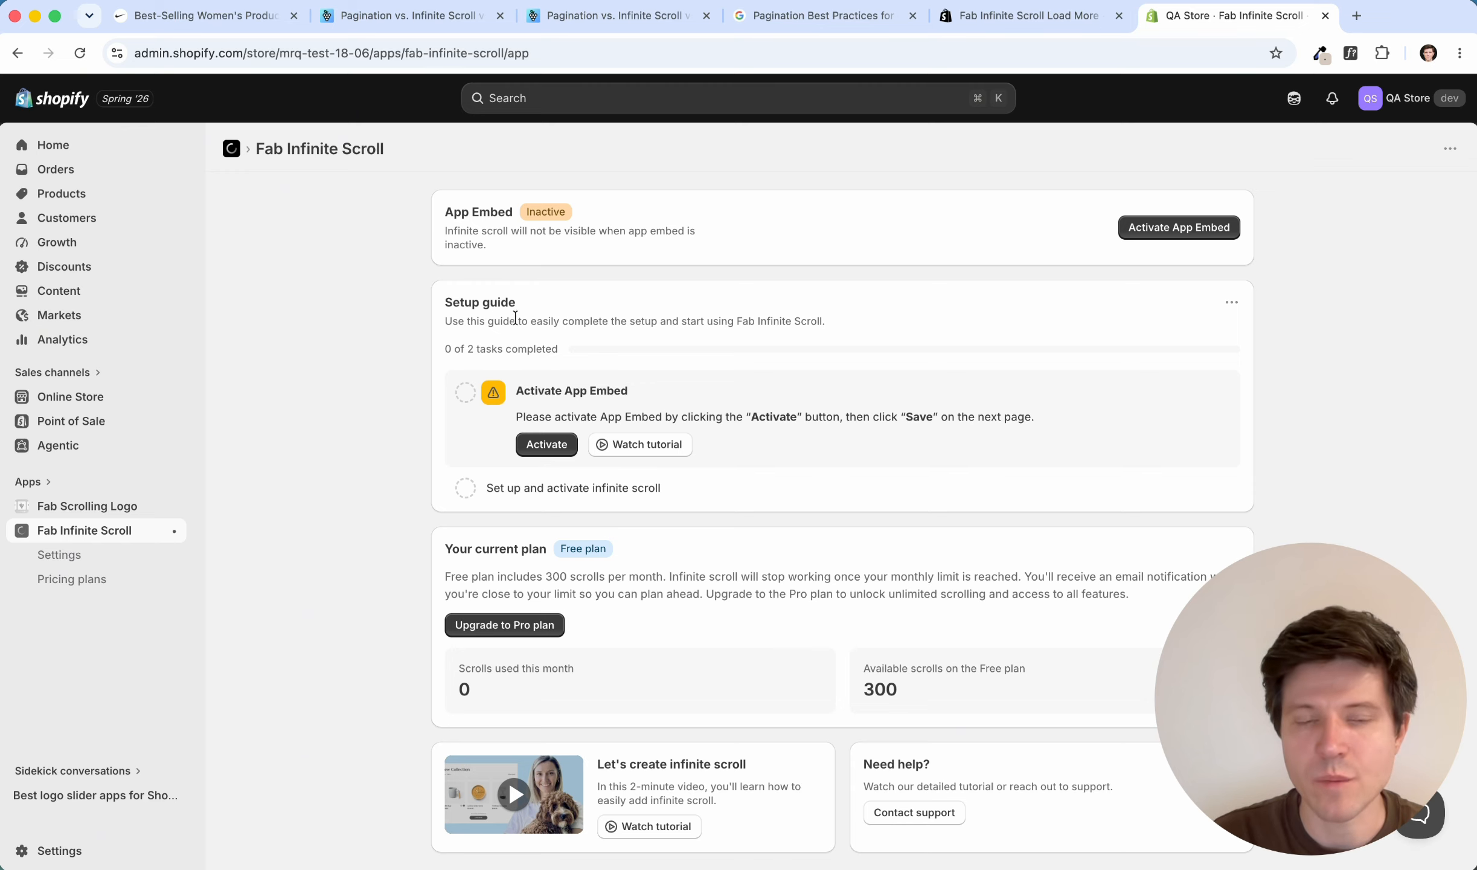
# Activate the Fab Infinite Scroll app embed in the Dawn theme, save the change and close the theme editor.
pyautogui.click(547, 446)
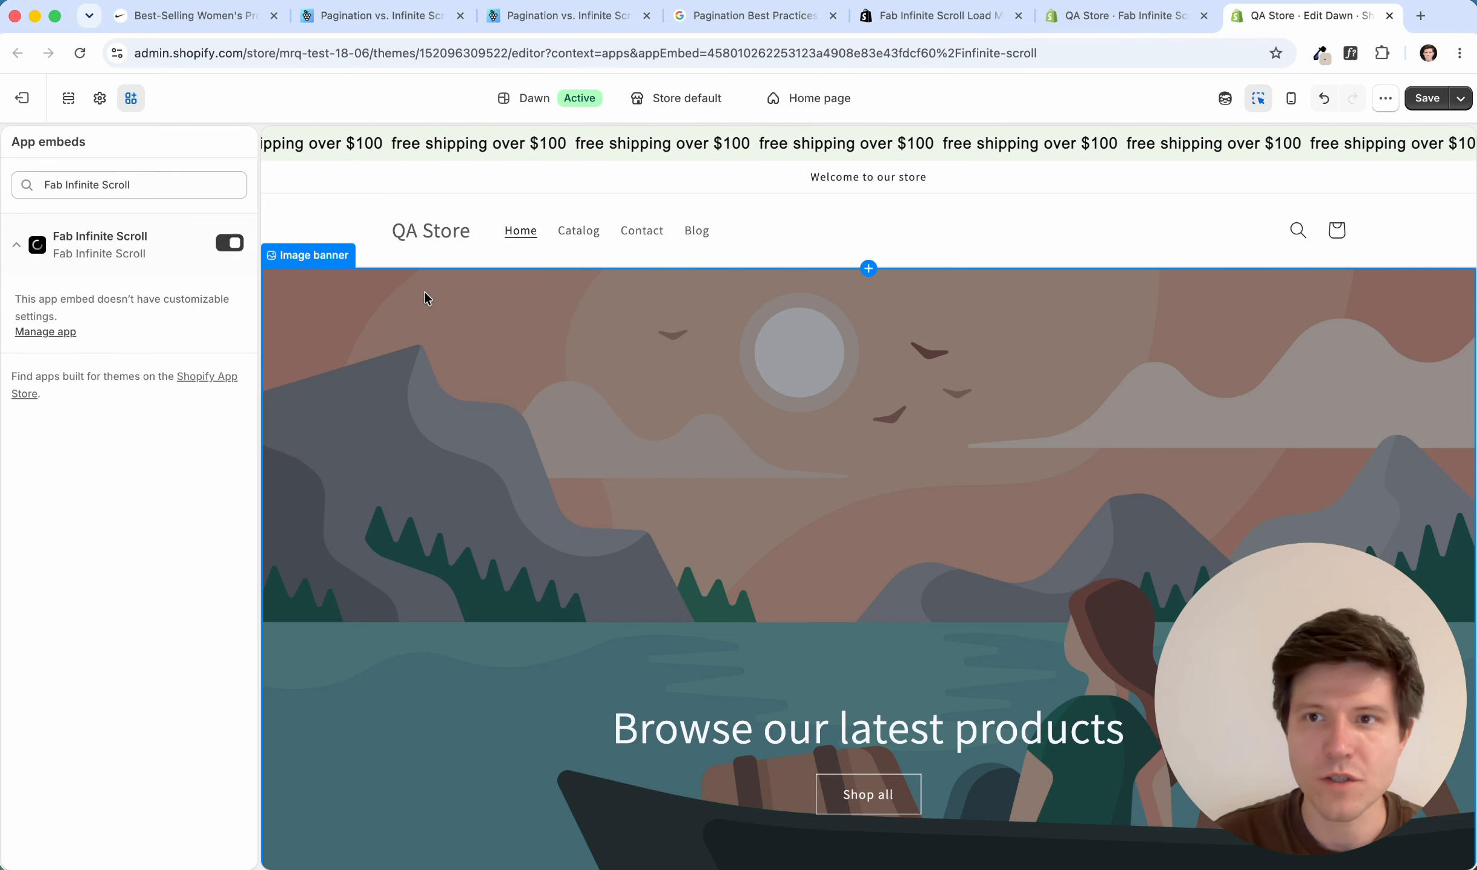
pyautogui.click(1429, 100)
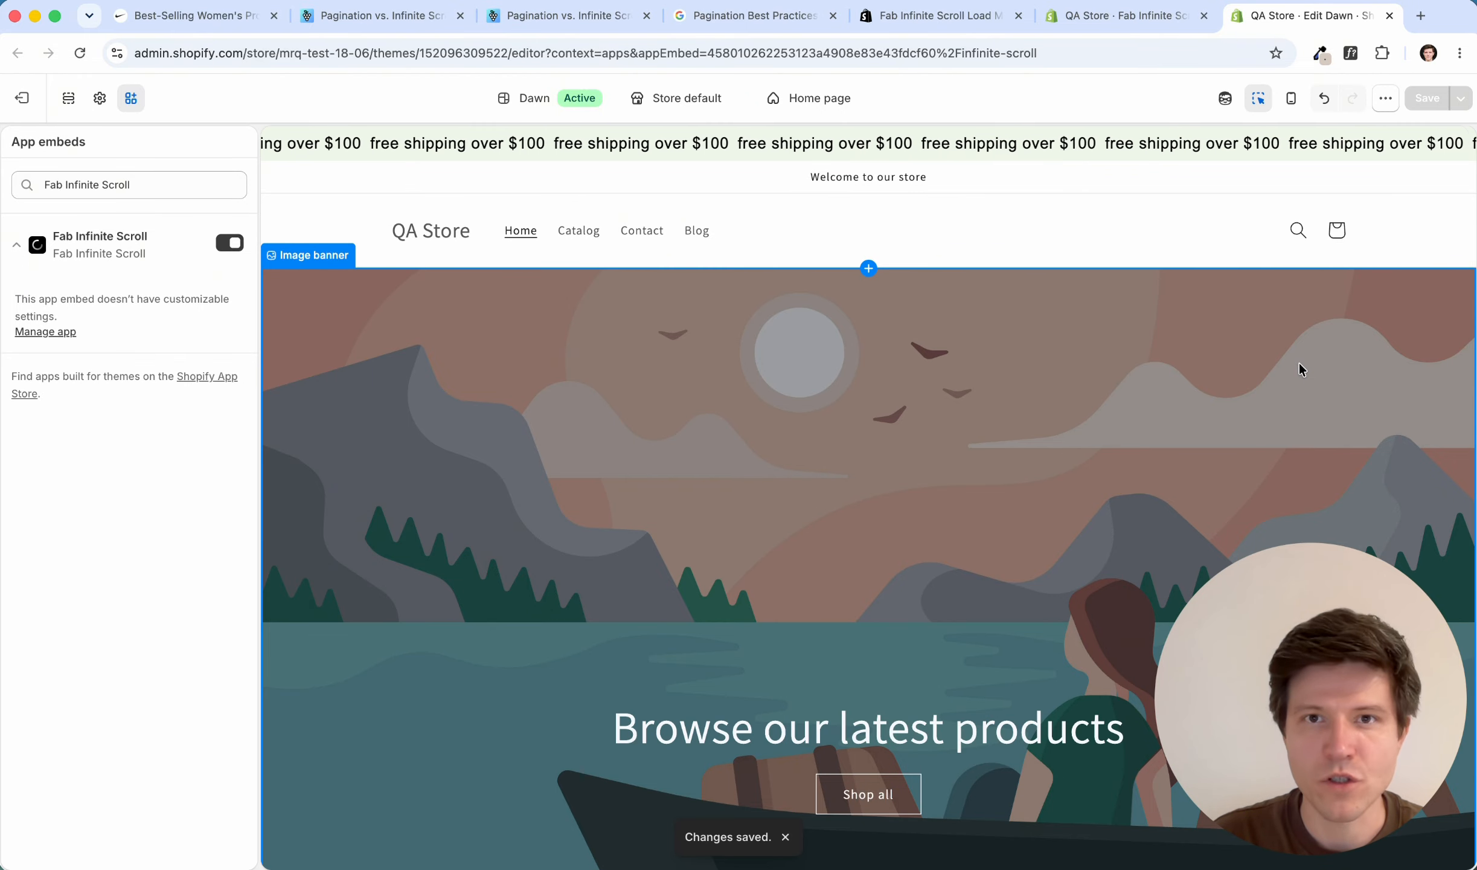
pyautogui.press('super+w')
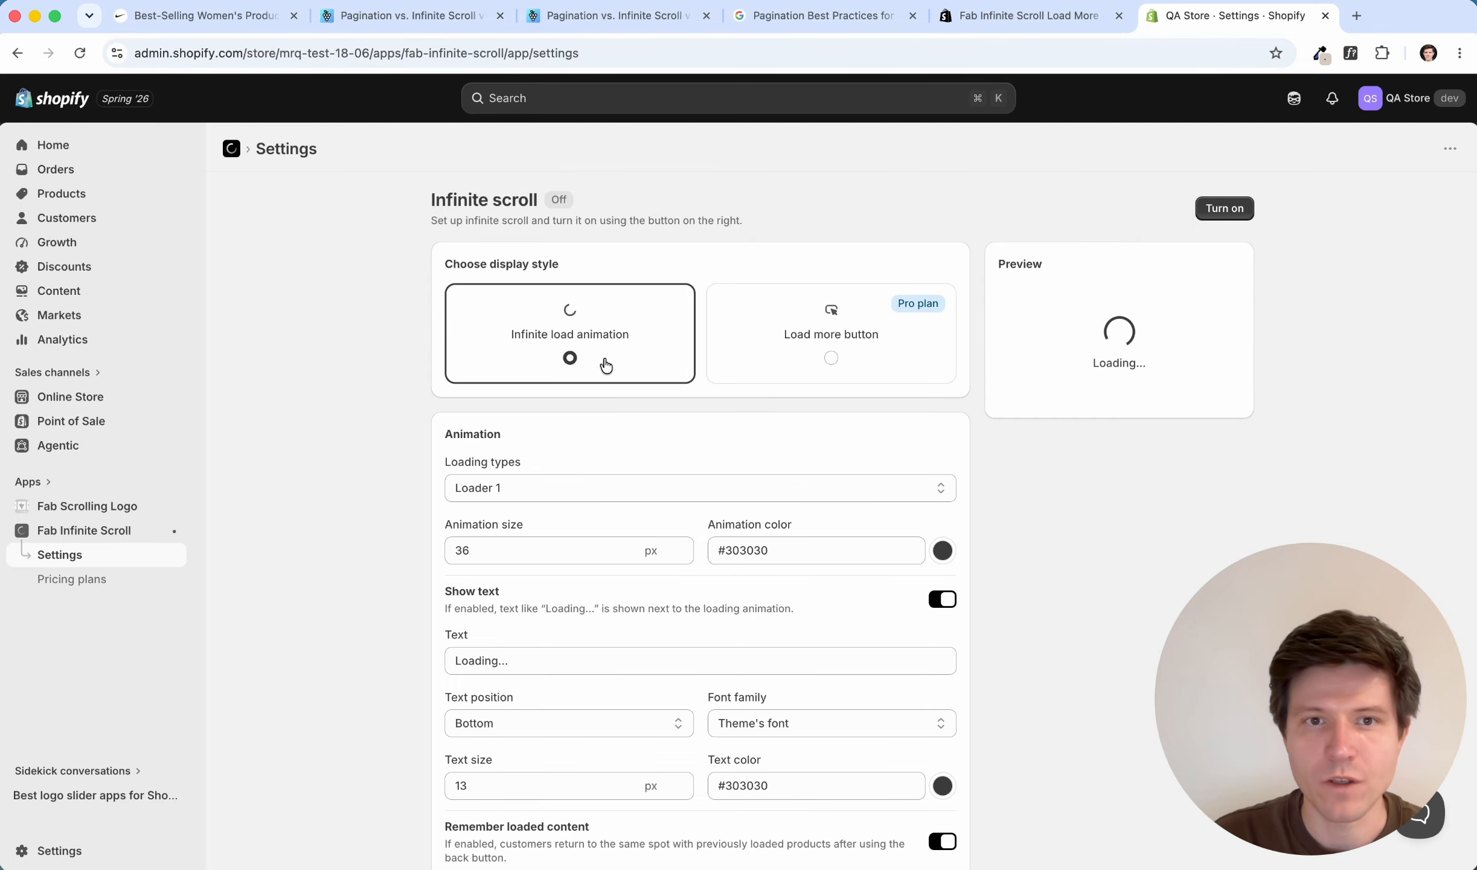
# Try the Load more button display style and switch back to Infinite load animation.
pyautogui.click(832, 356)
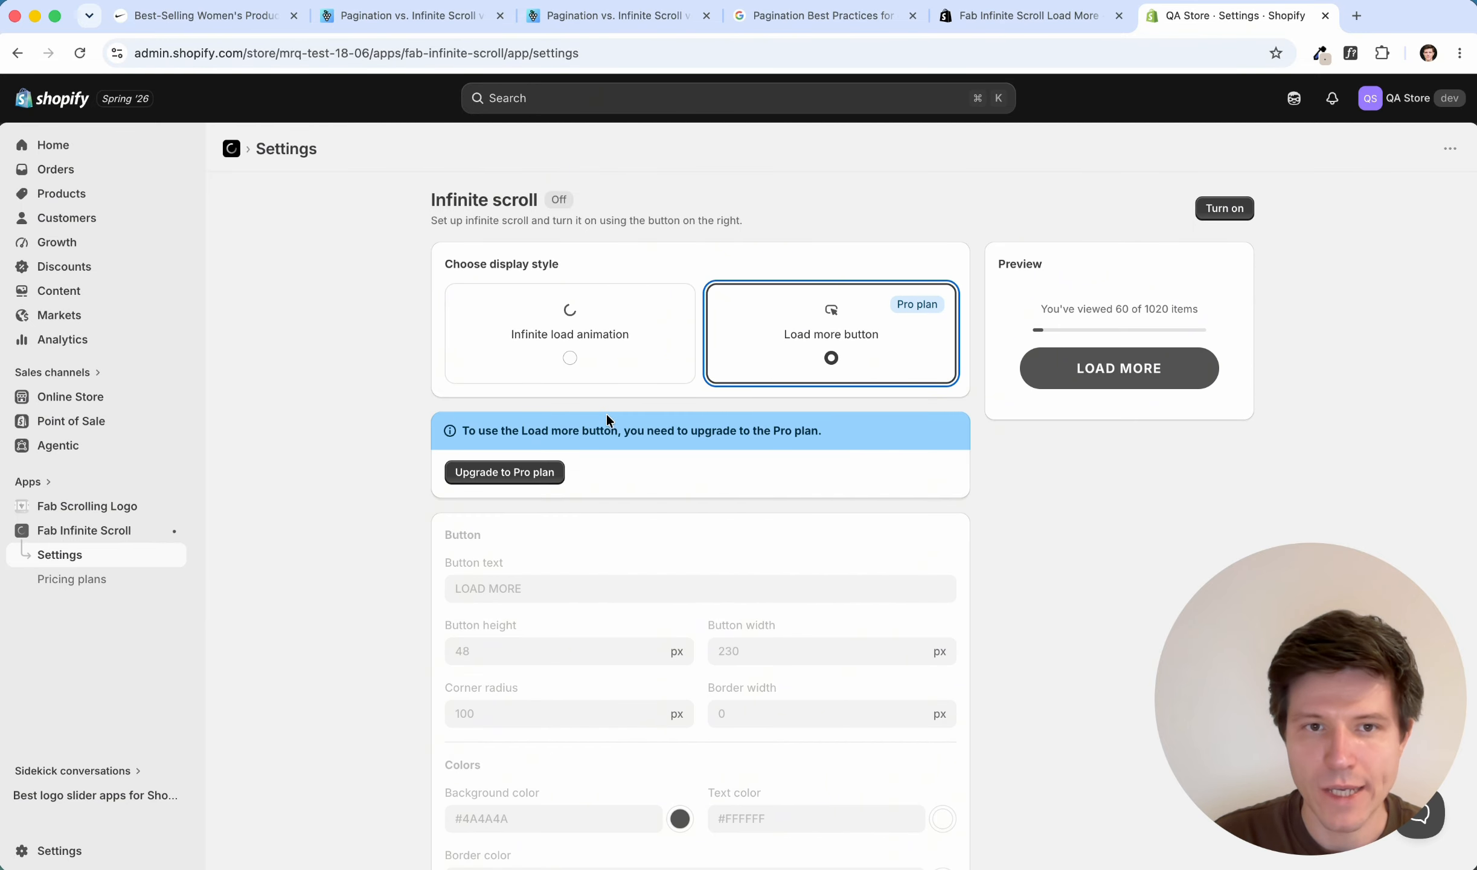
pyautogui.click(568, 356)
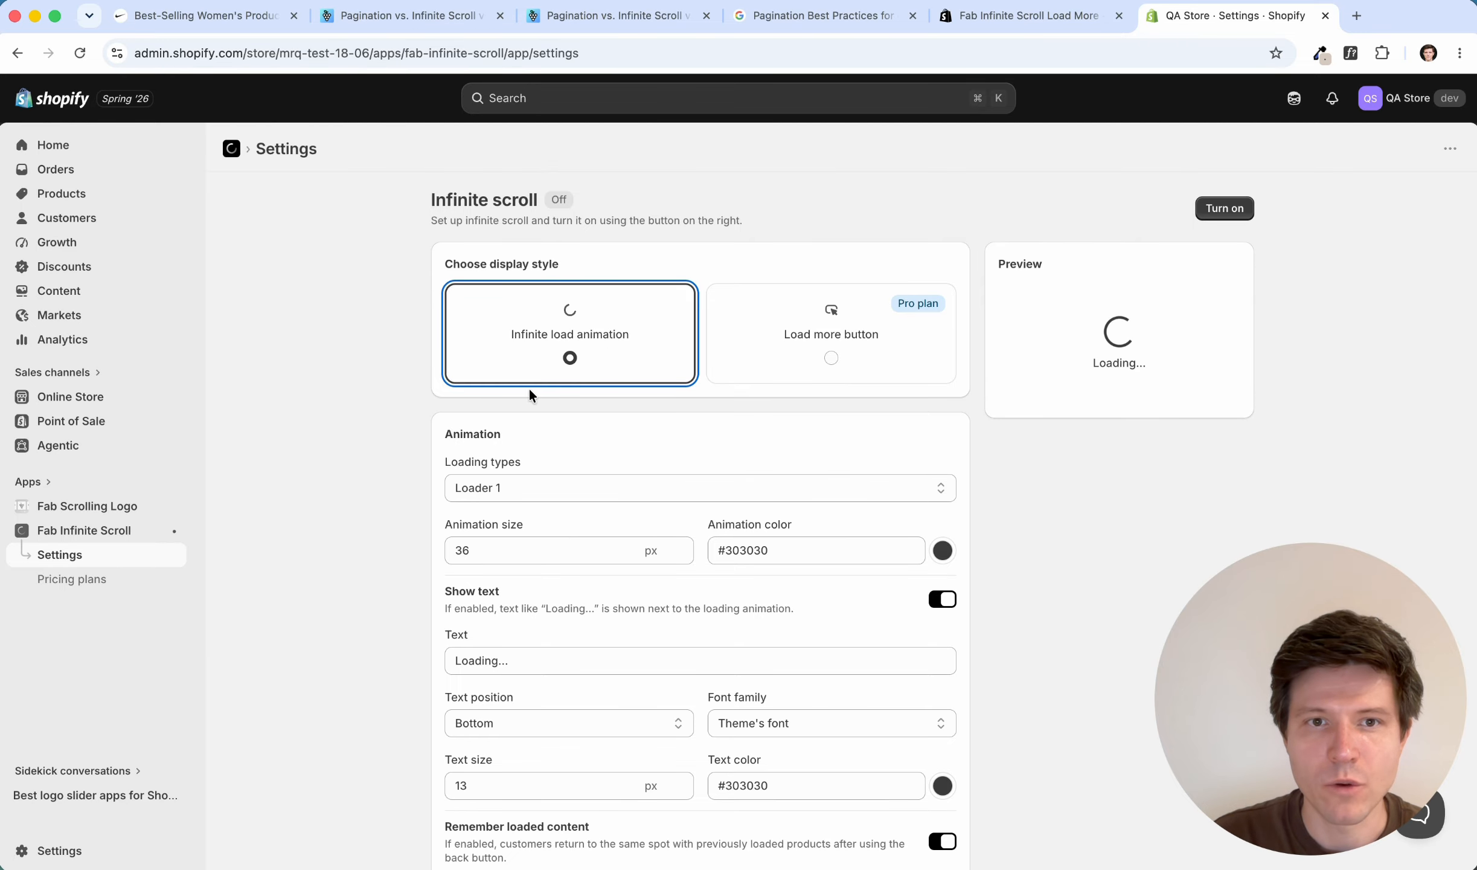
pyautogui.click(390, 467)
# Try Loader 2, Loader 4 and Loader 3 as the loading type and return to Loader 1.
pyautogui.scroll(-4, 901, 488)
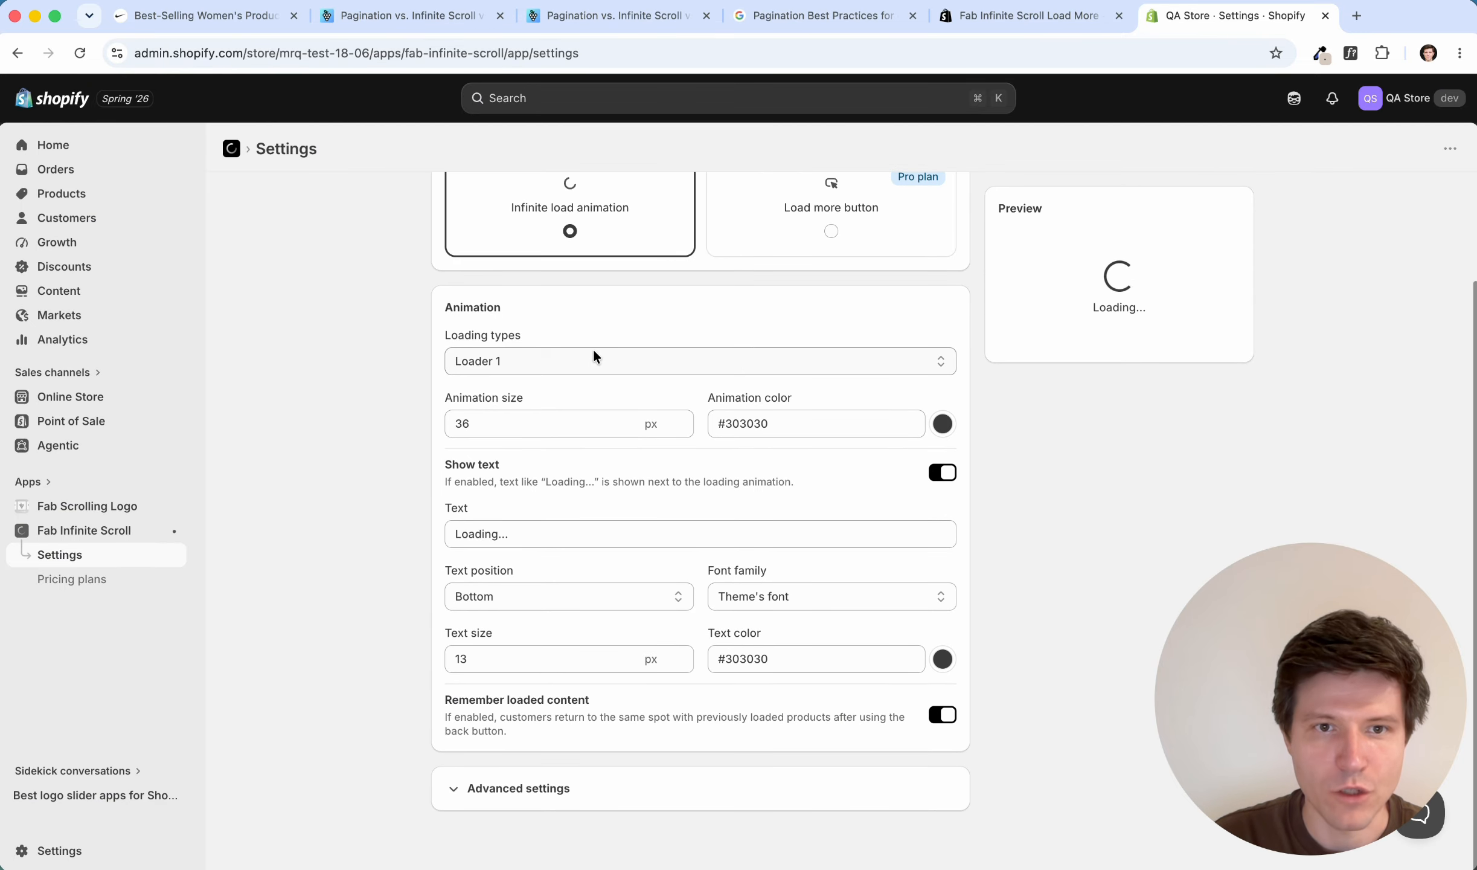
pyautogui.click(590, 355)
pyautogui.click(643, 362)
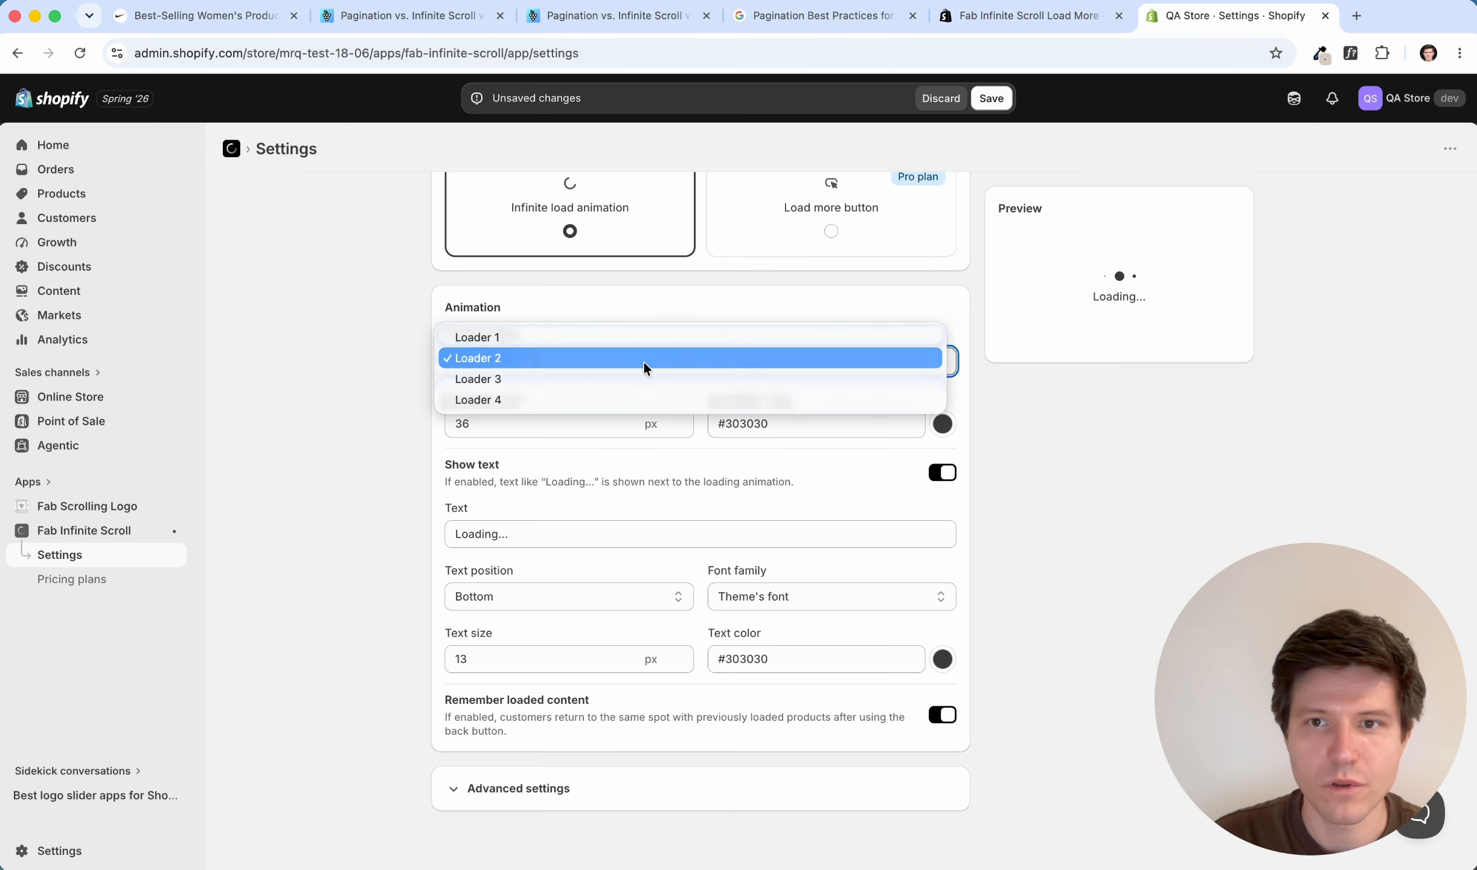
pyautogui.click(616, 391)
pyautogui.click(613, 368)
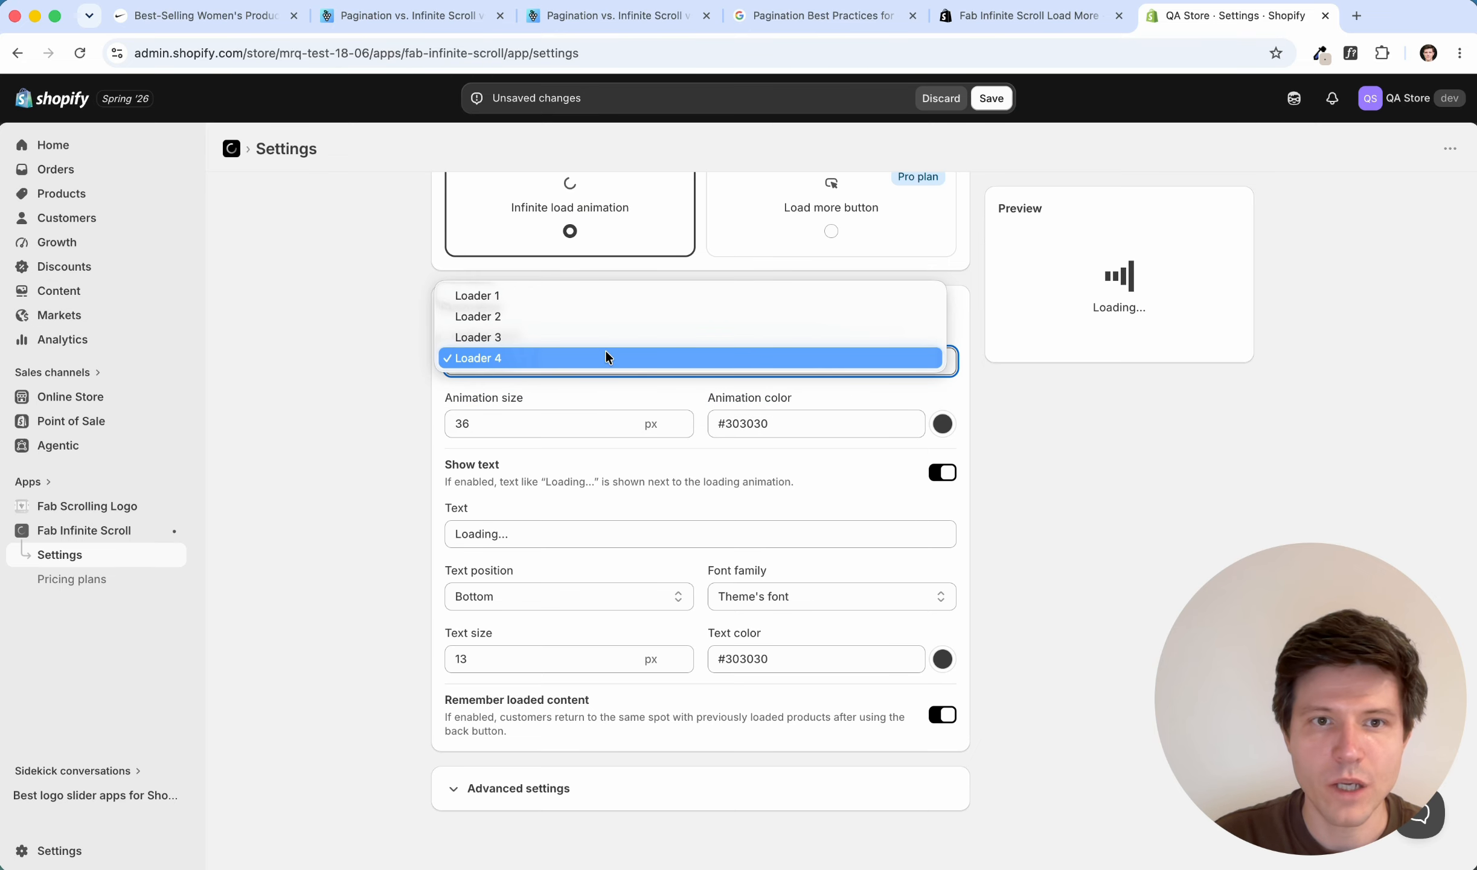
pyautogui.click(604, 337)
pyautogui.click(658, 357)
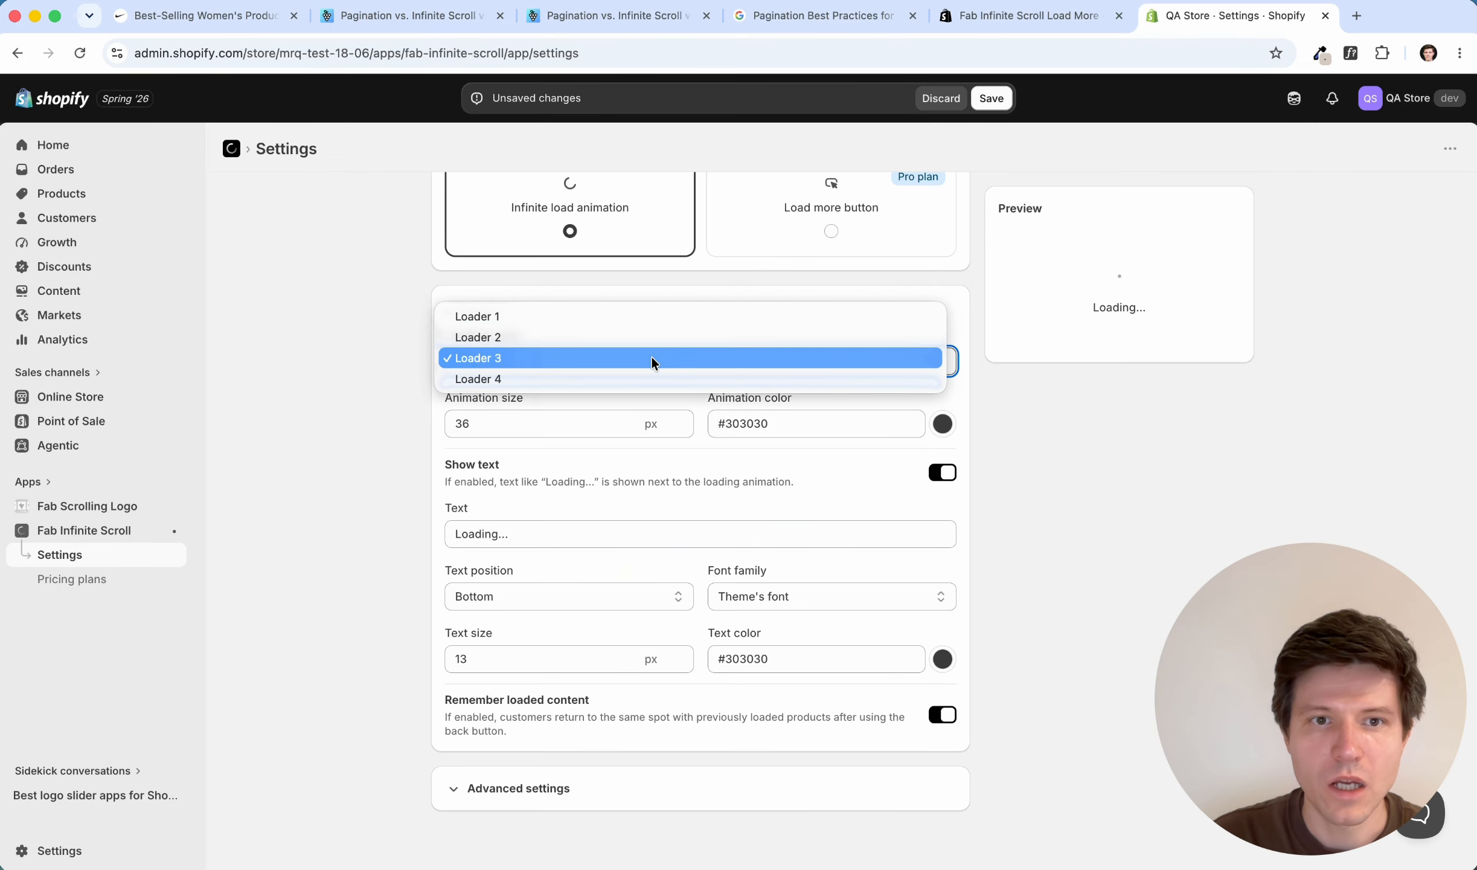
pyautogui.click(599, 317)
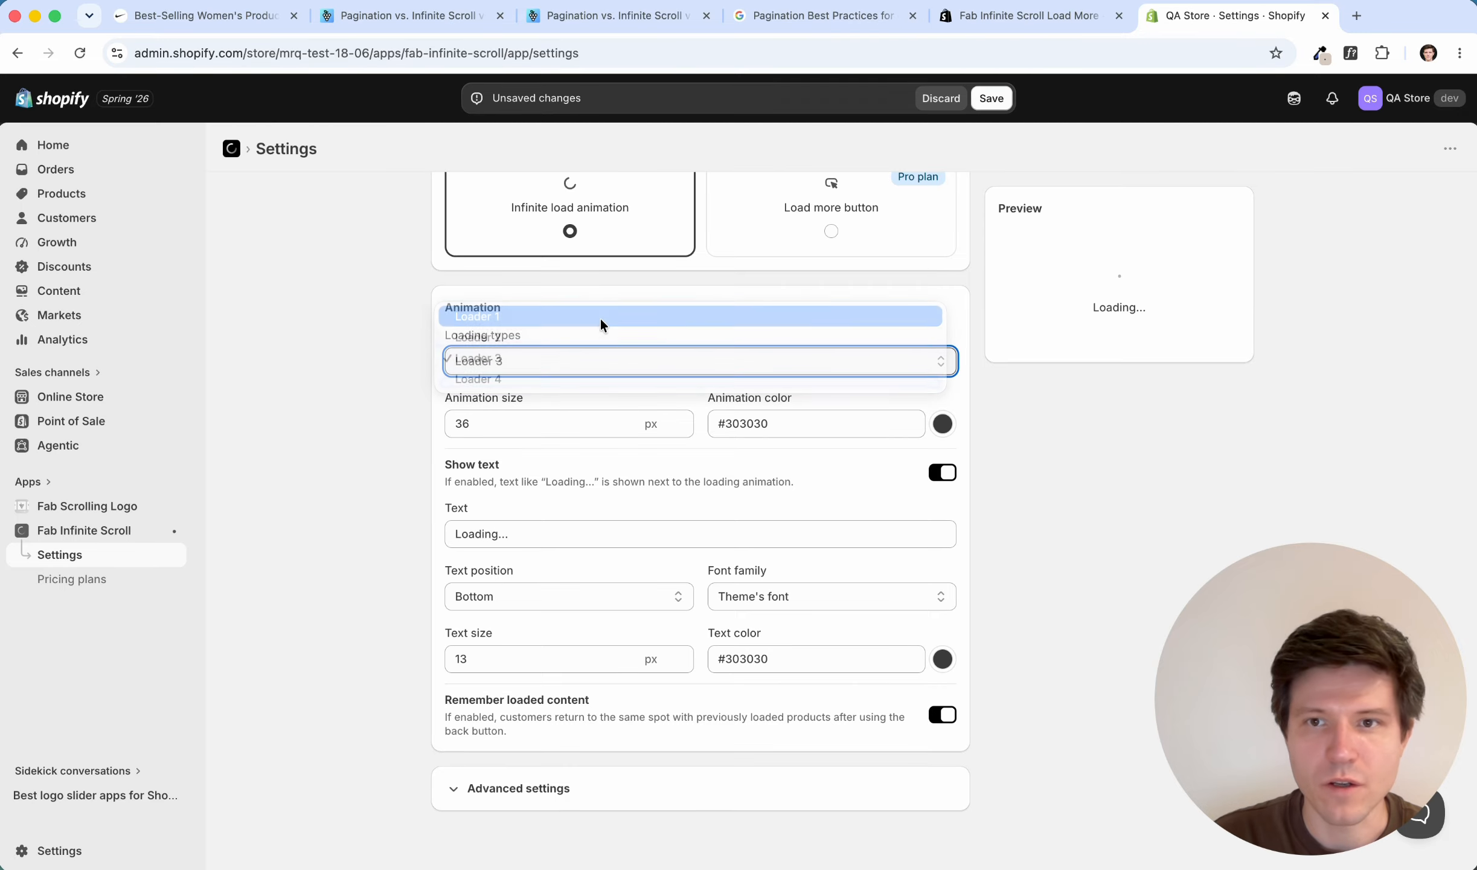
pyautogui.click(1090, 501)
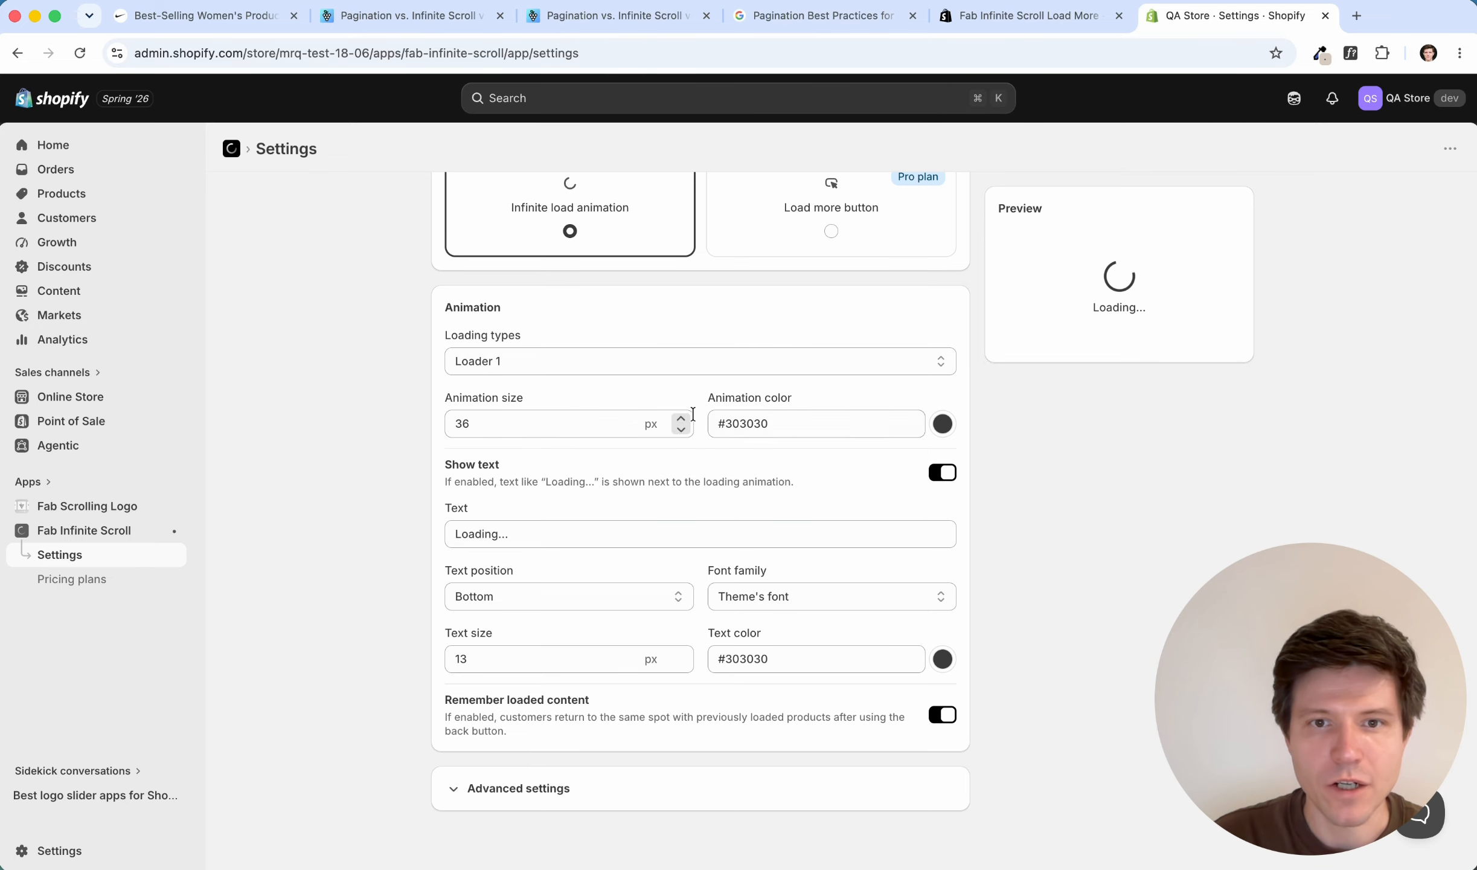
# Look at the animation color picker and try disabling the loading text before enabling it again.
pyautogui.click(942, 424)
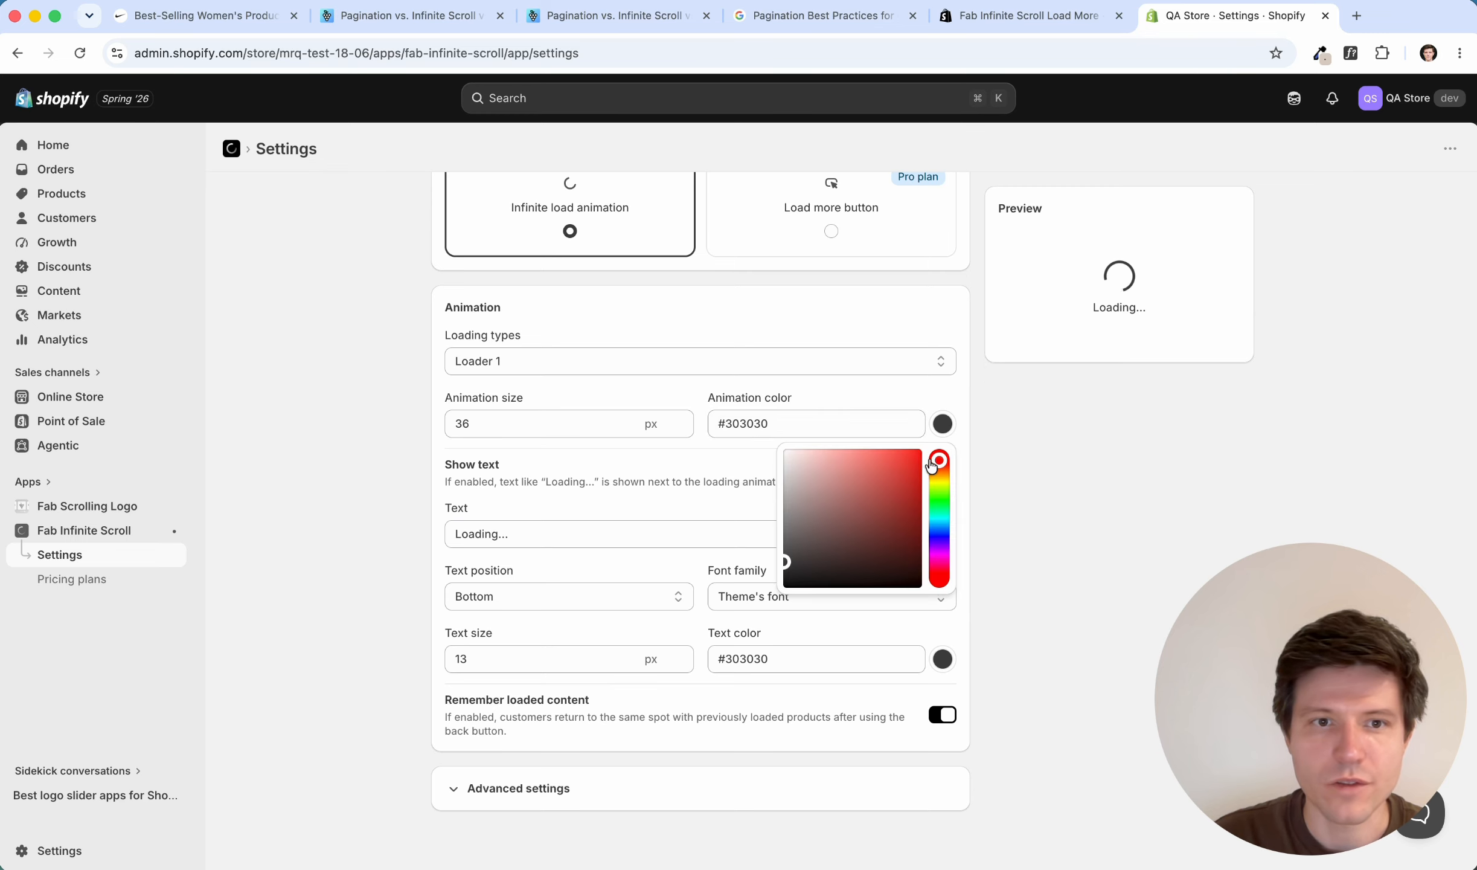
pyautogui.click(1034, 529)
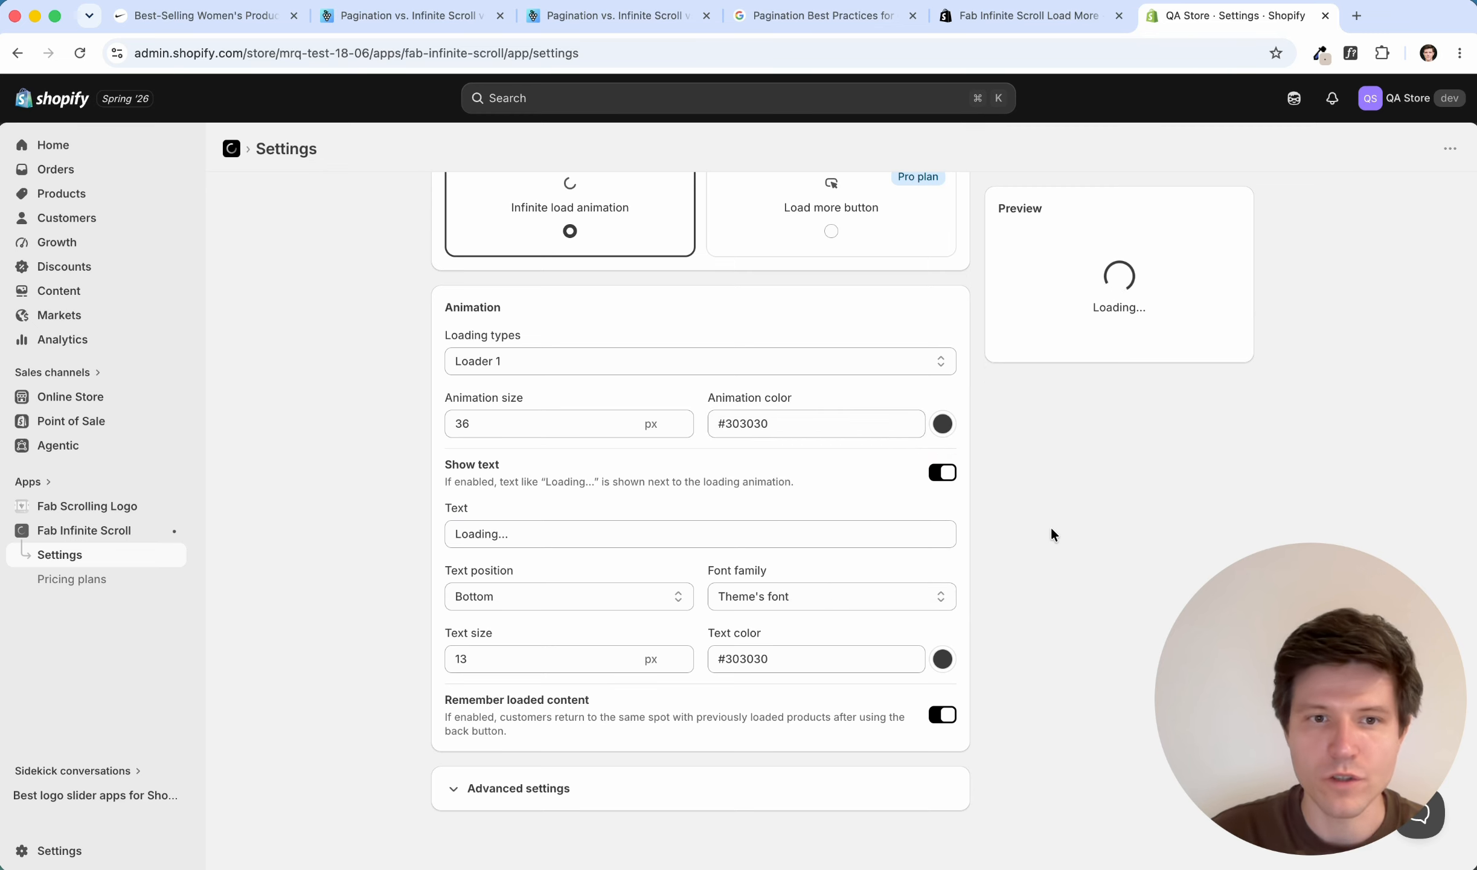
pyautogui.click(942, 473)
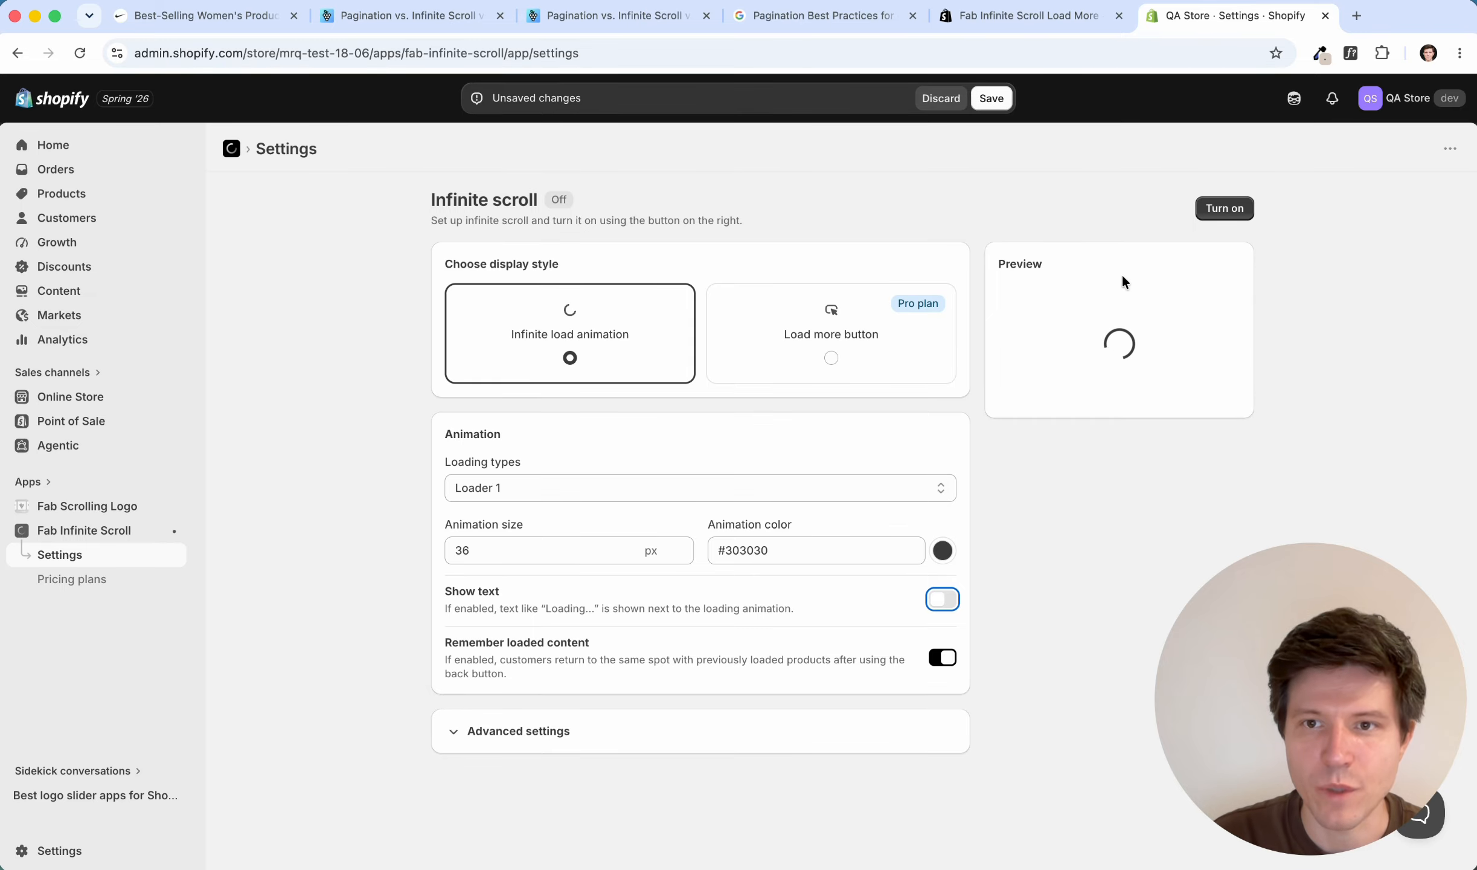
pyautogui.click(939, 604)
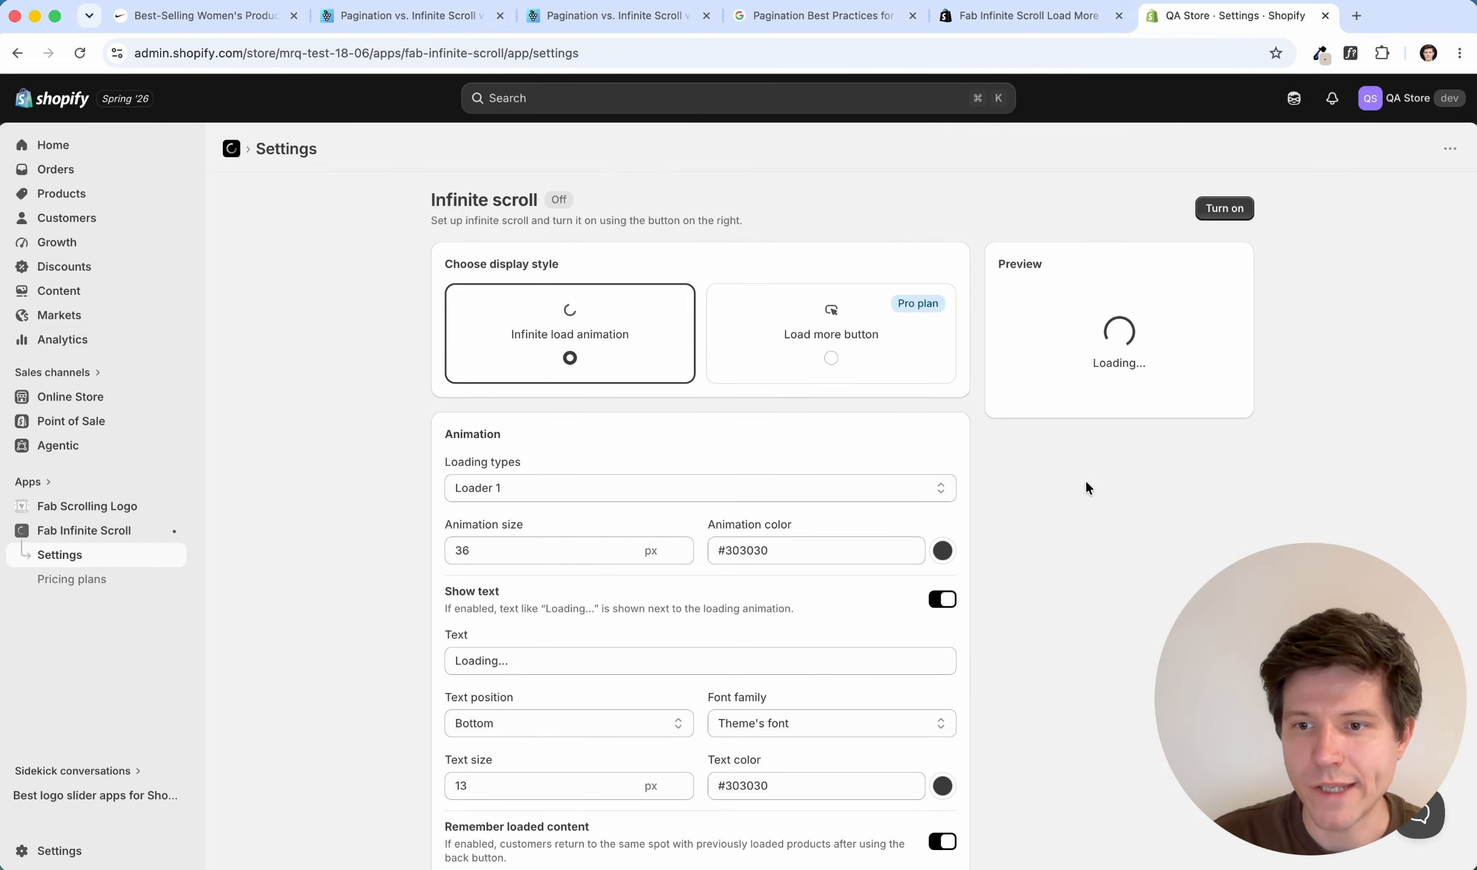
# Disable Show text for the infinite load animation.
pyautogui.scroll(-3, 1066, 571)
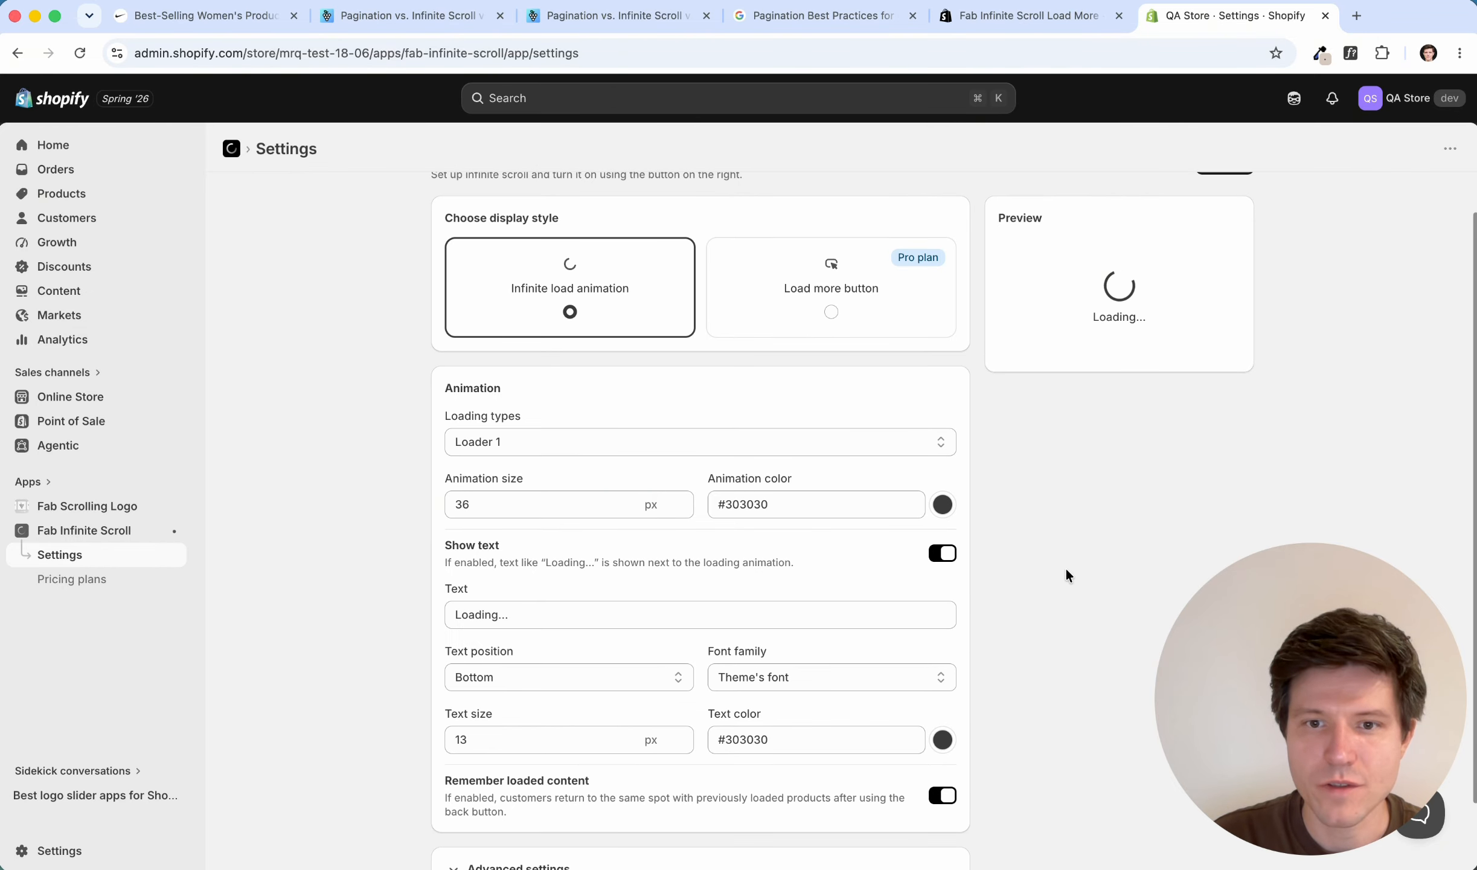
pyautogui.click(943, 486)
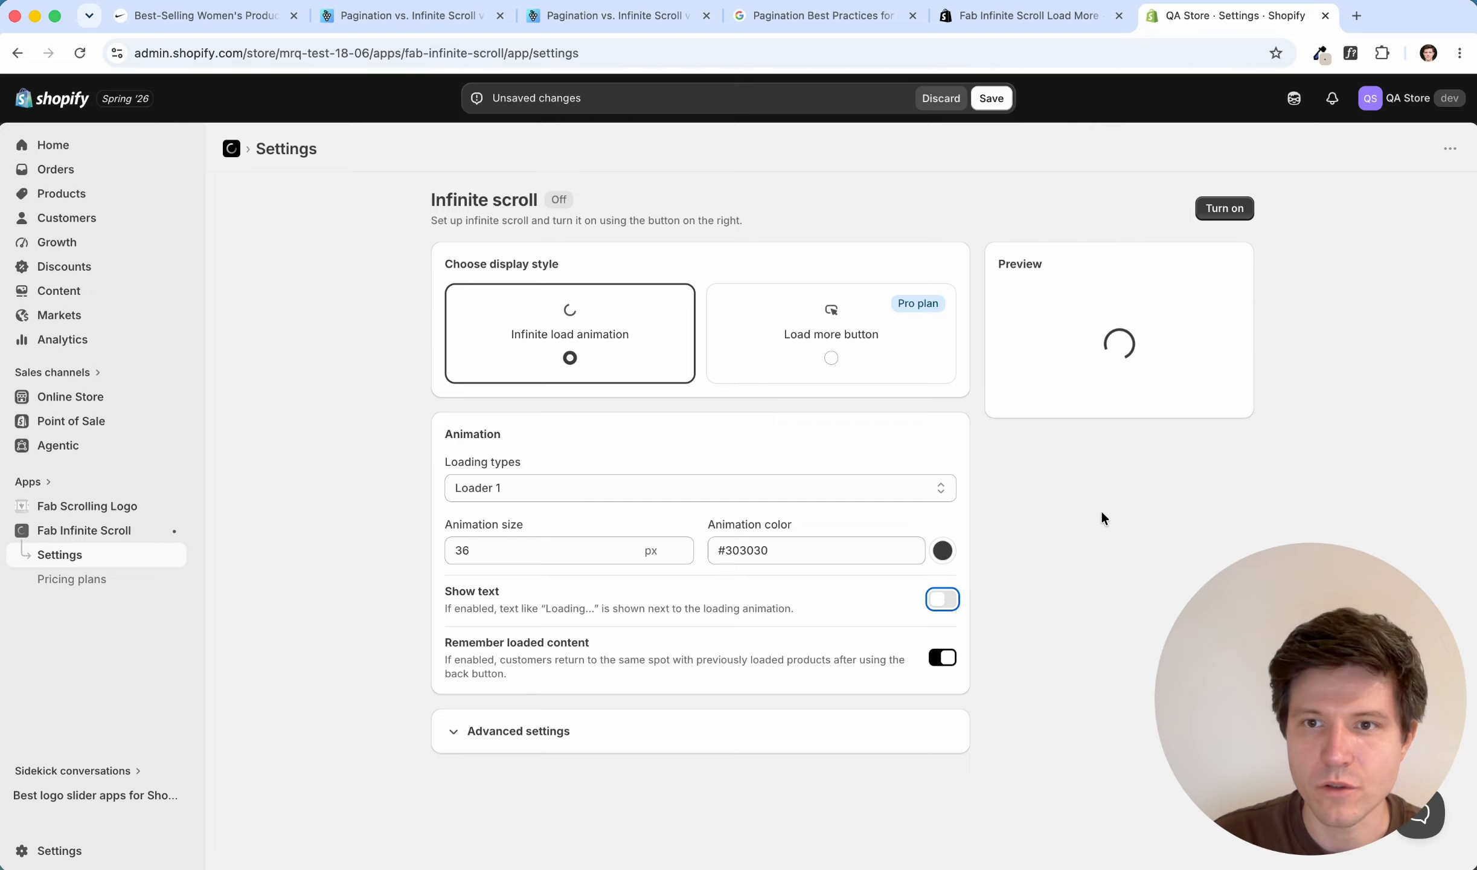
pyautogui.click(1137, 517)
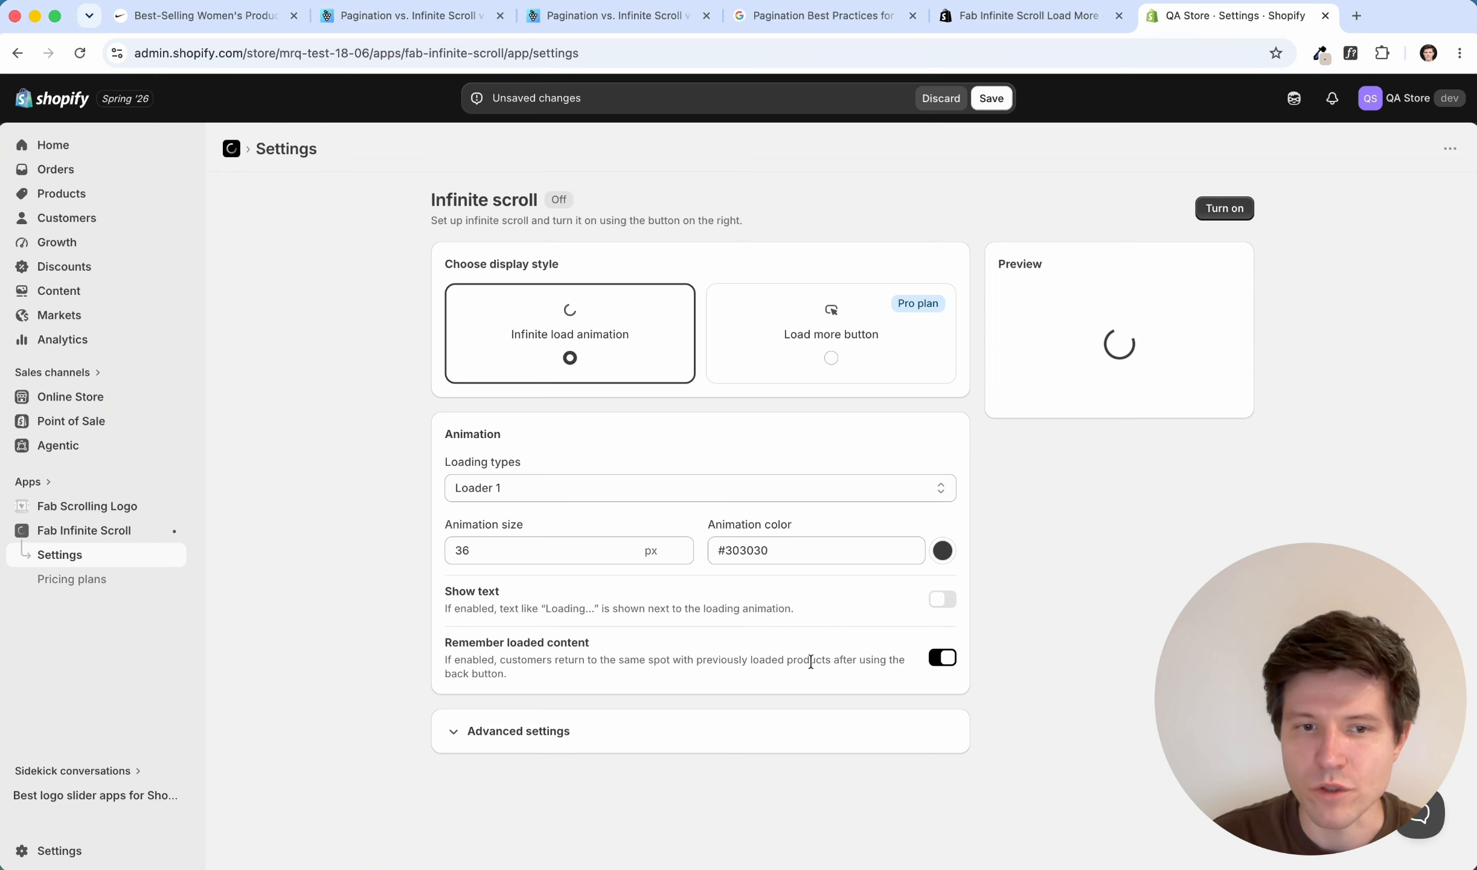
# Expand the advanced settings and examine search engine friendly pagination, the page targeting selectors and the Pages to exclude field.
pyautogui.click(528, 735)
pyautogui.scroll(-3, 777, 702)
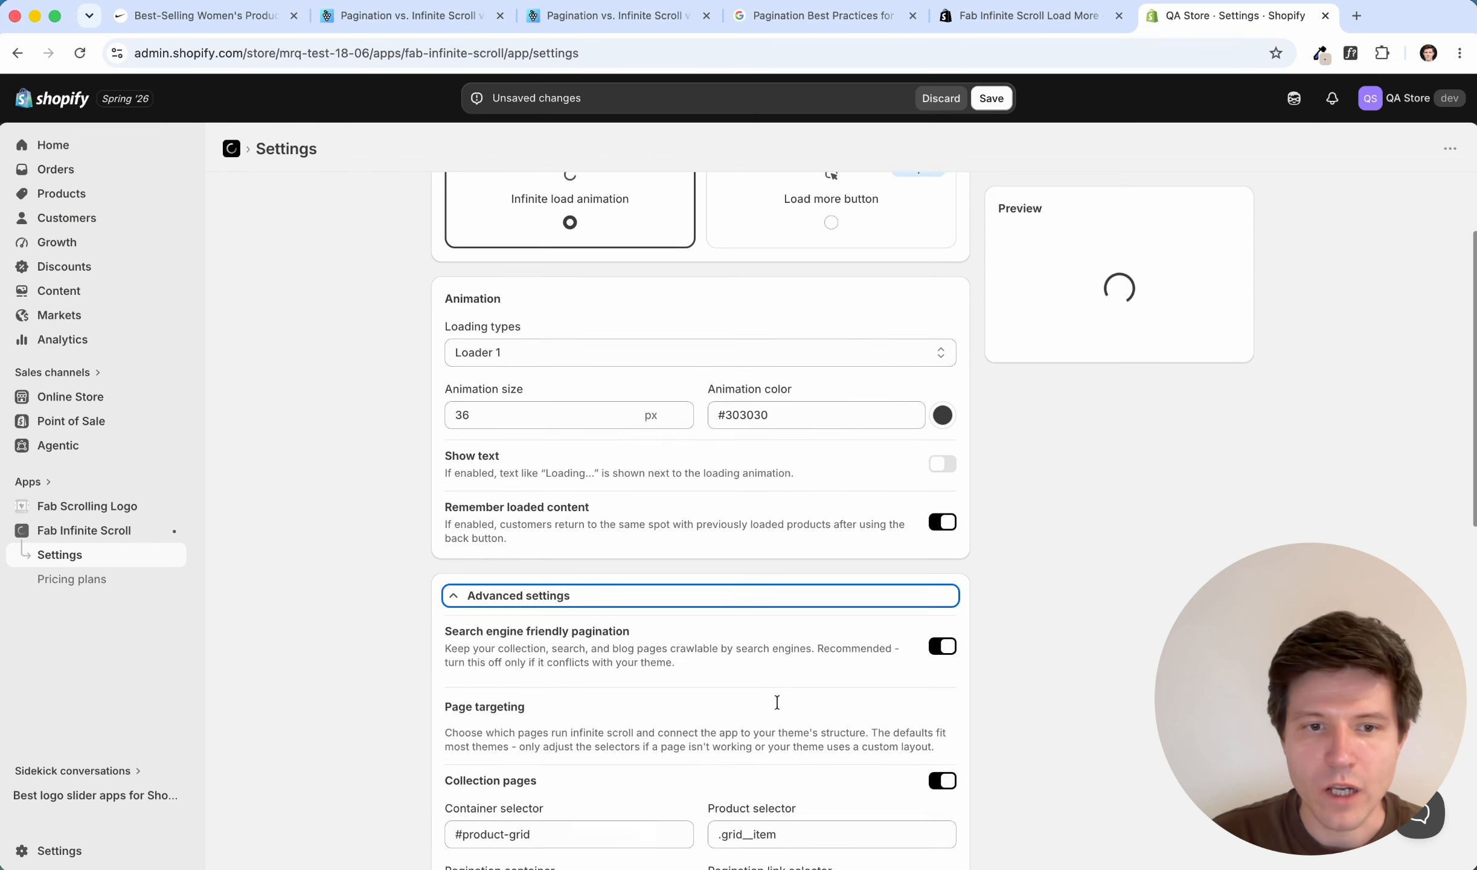
pyautogui.scroll(-2, 778, 702)
pyautogui.scroll(-2, 1079, 587)
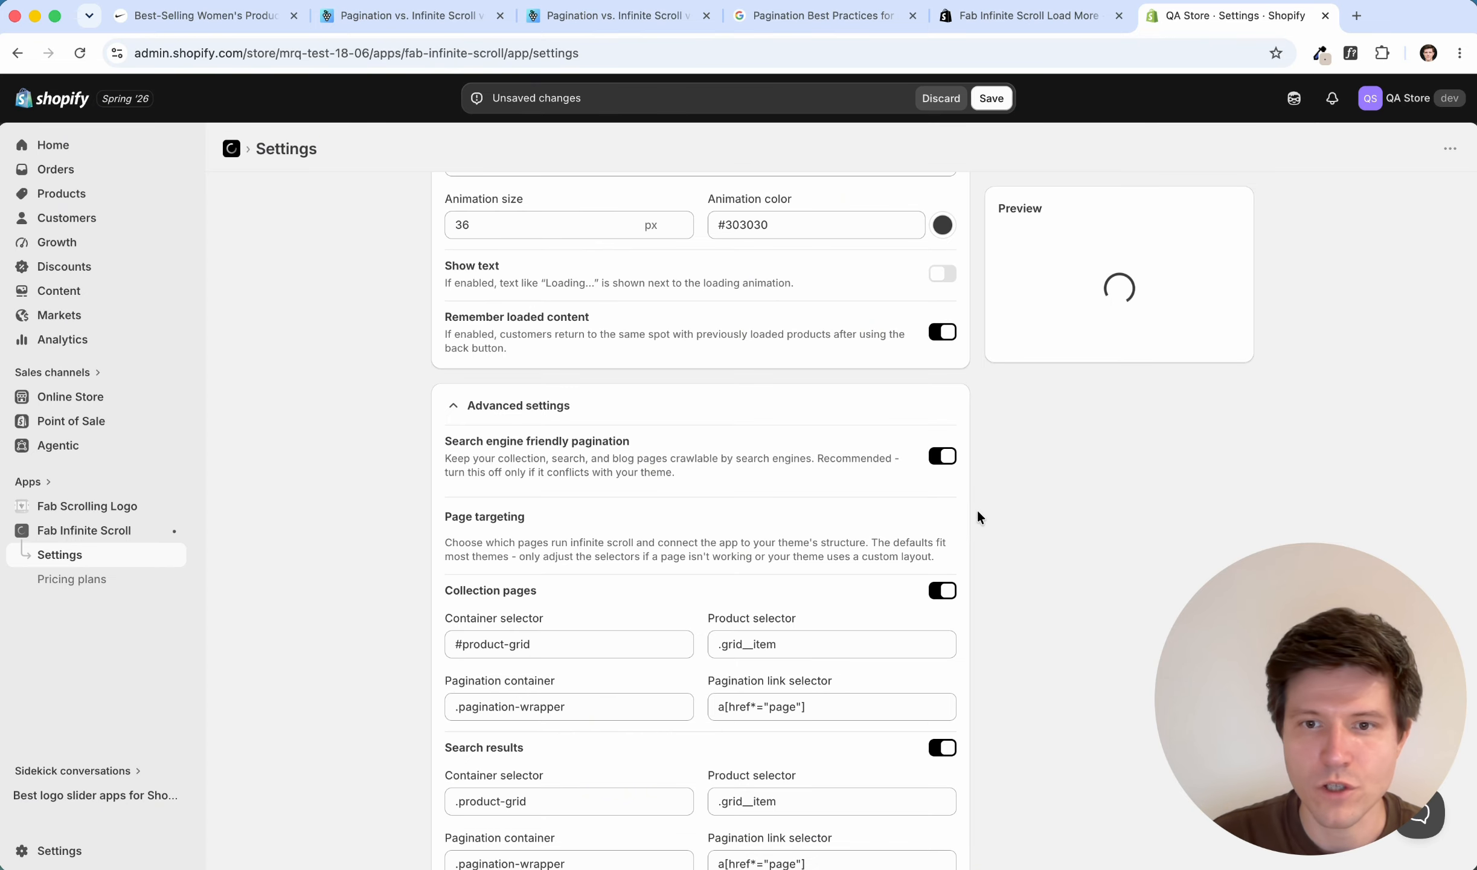
pyautogui.scroll(-6, 845, 507)
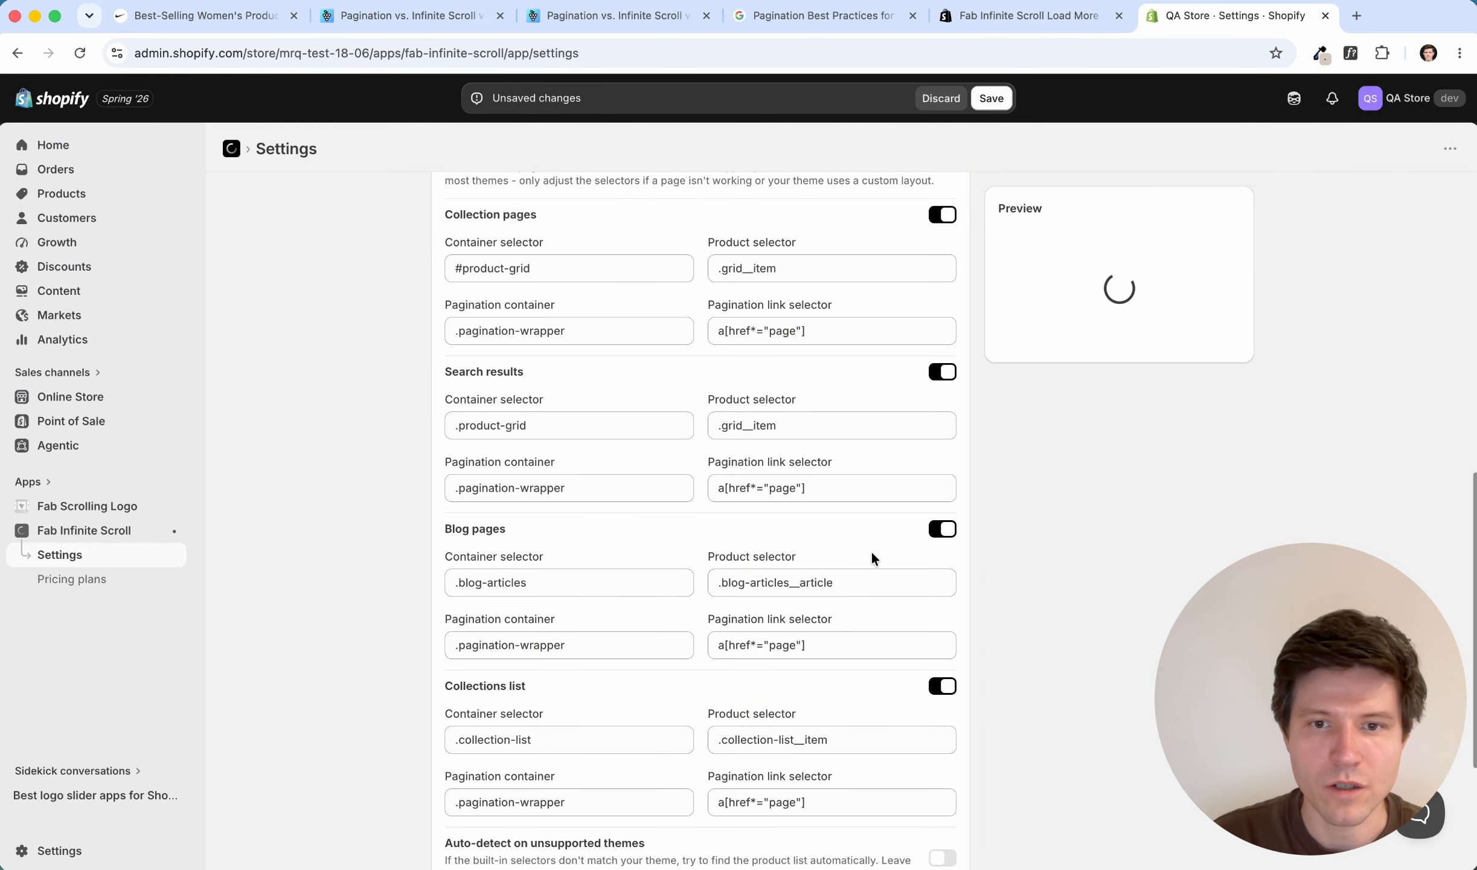
pyautogui.scroll(-3, 861, 547)
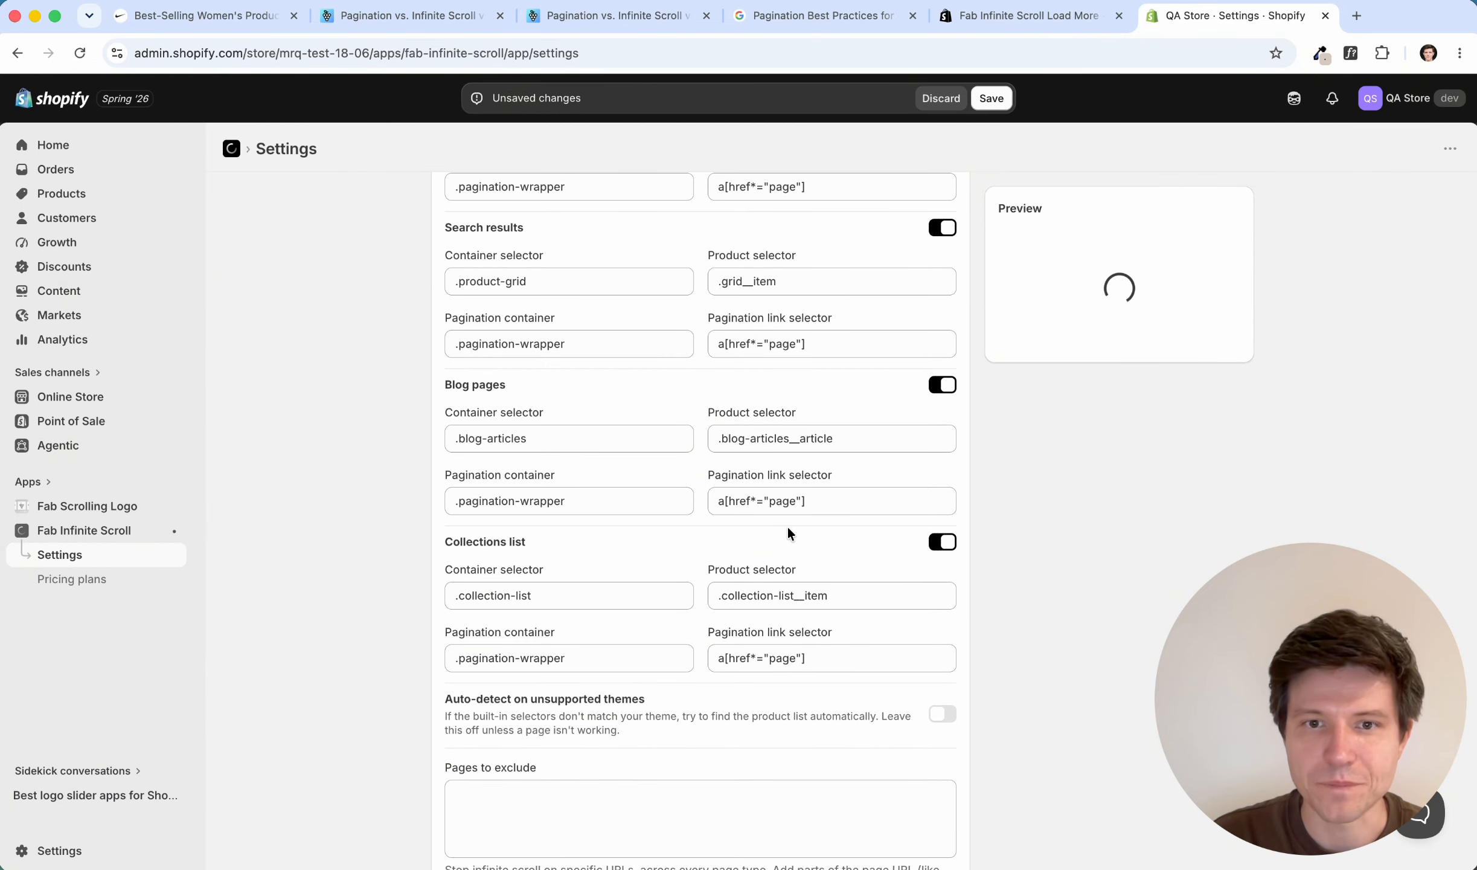
pyautogui.scroll(1, 787, 531)
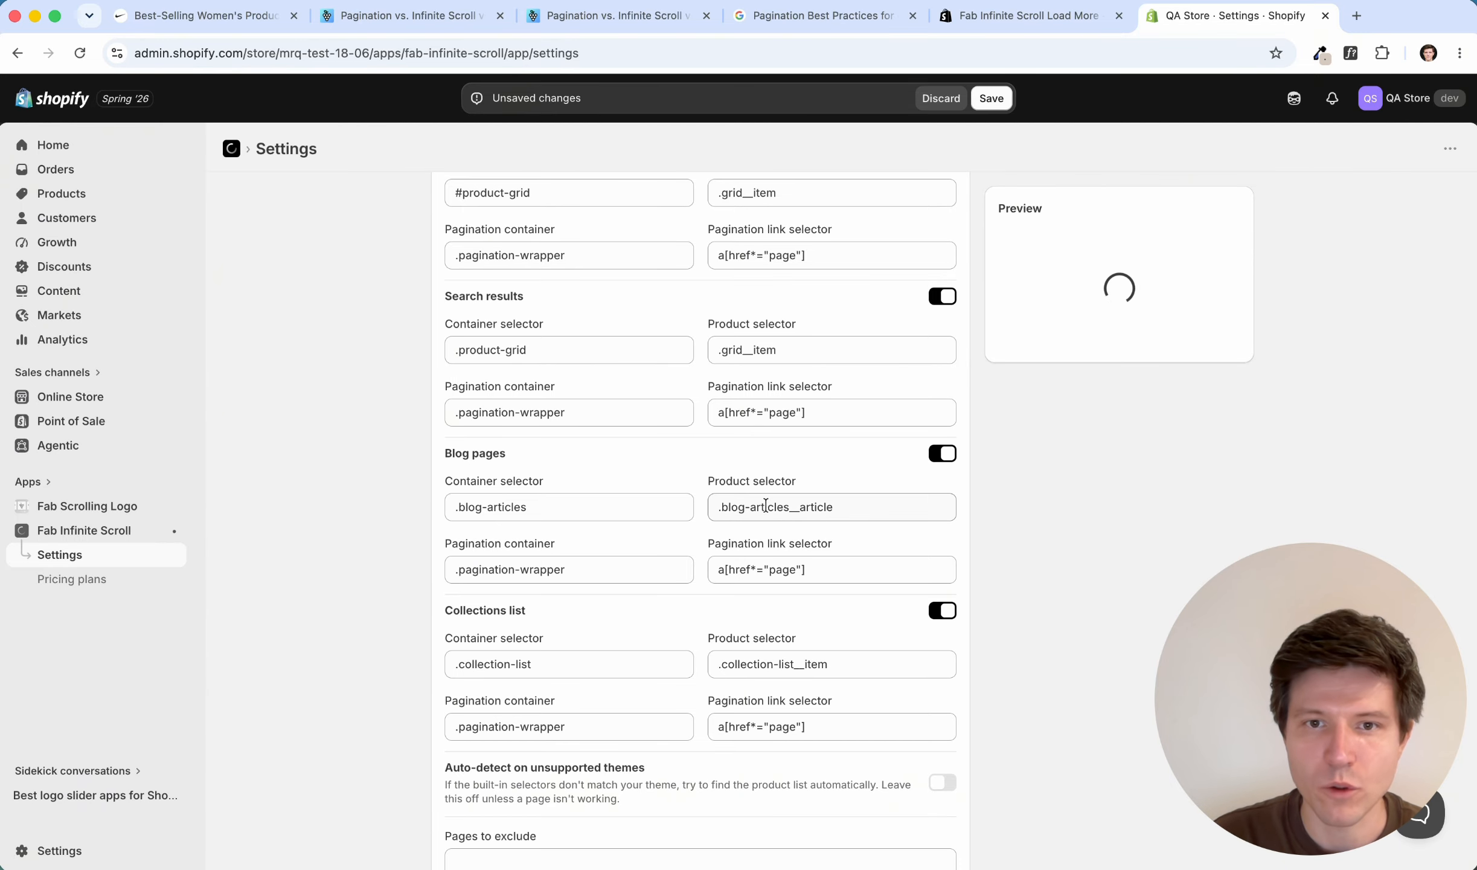
pyautogui.scroll(1, 762, 504)
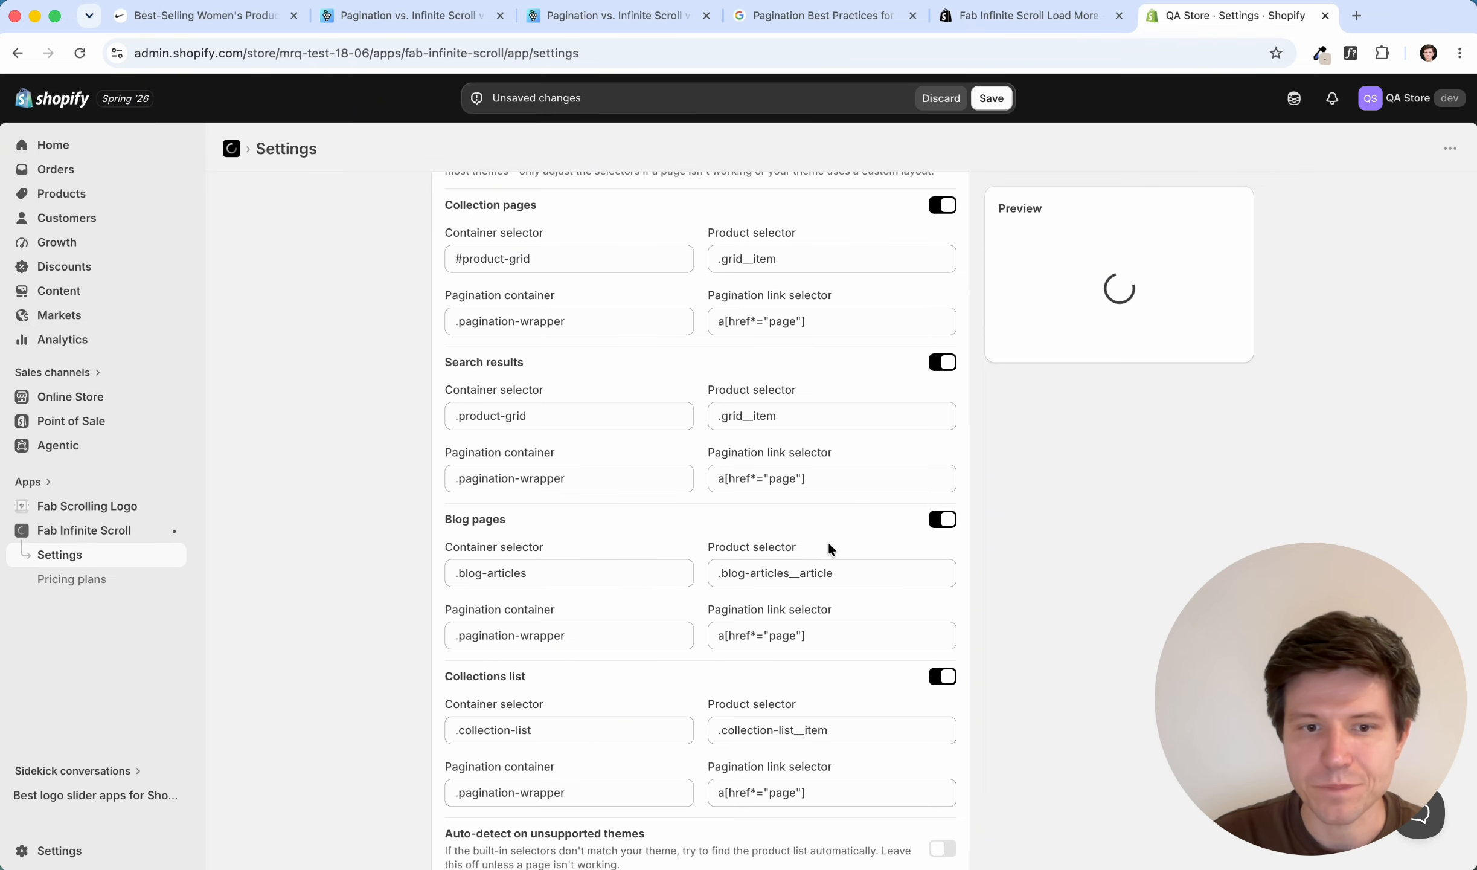
pyautogui.scroll(-4, 827, 544)
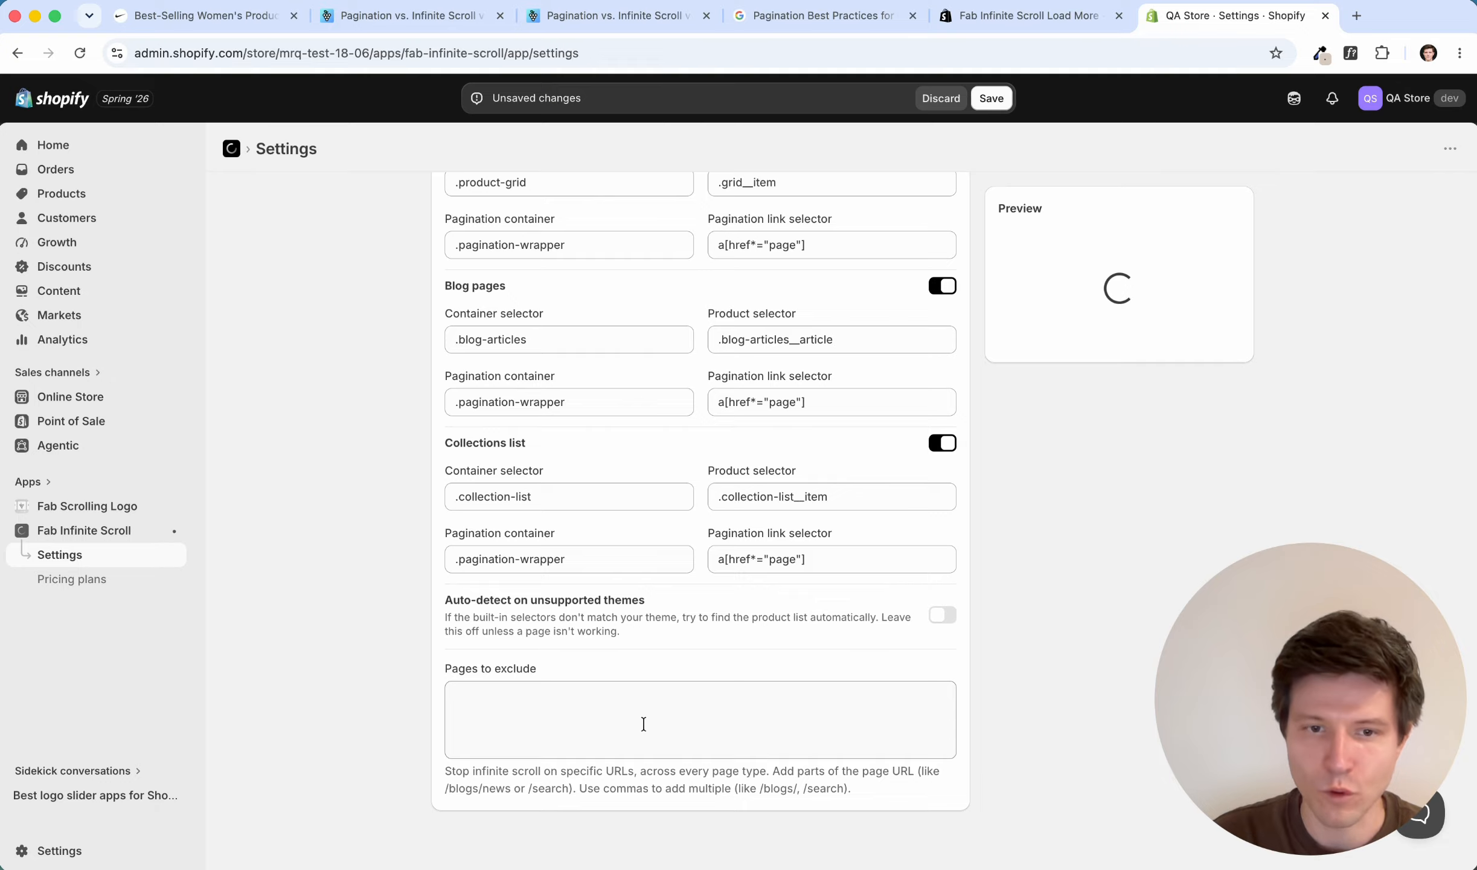
pyautogui.click(537, 715)
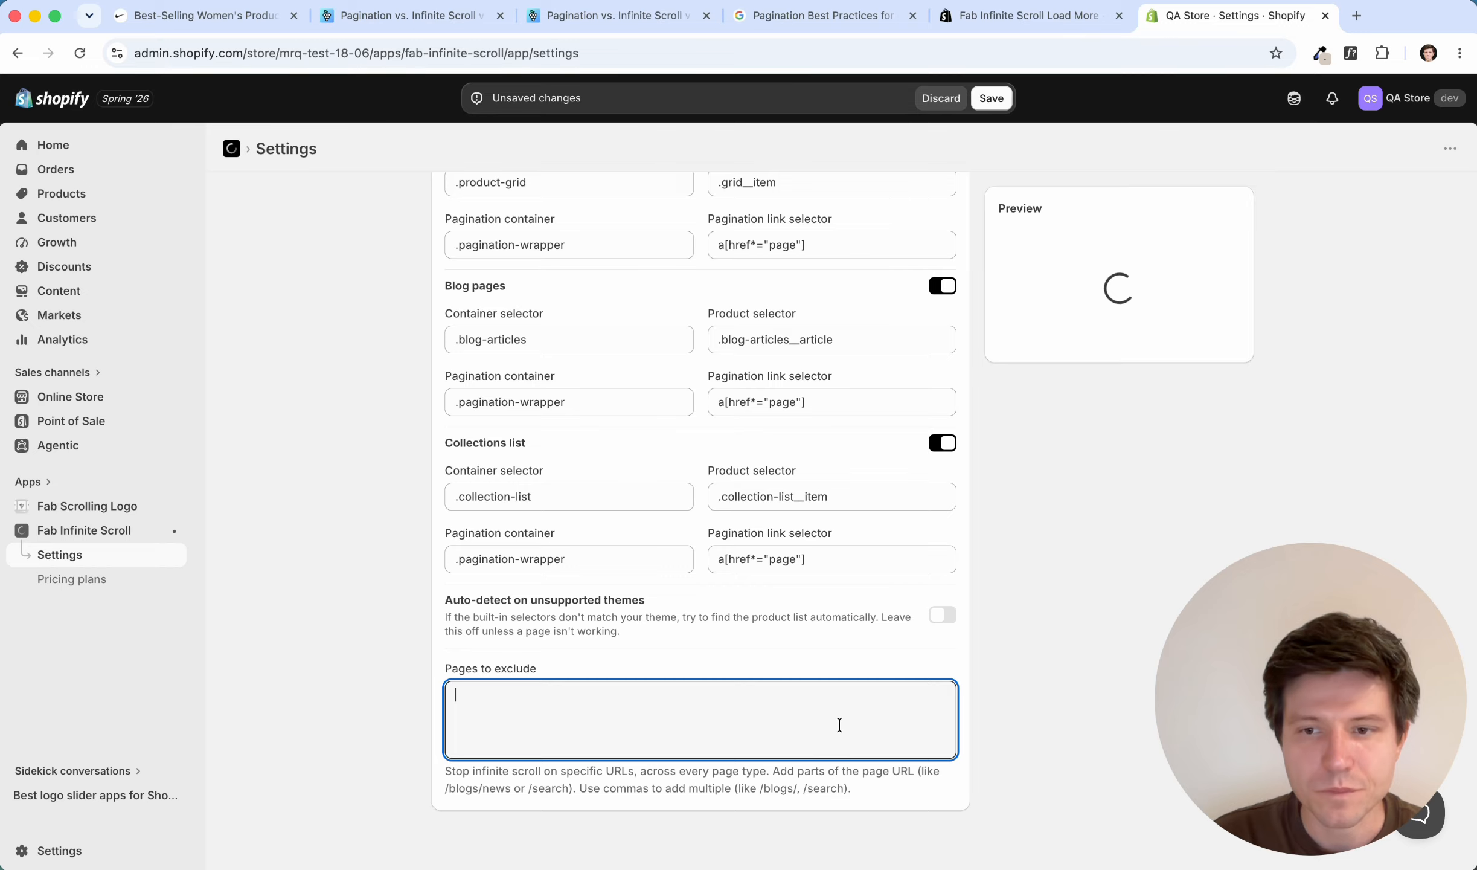
pyautogui.click(1057, 710)
# Turn on infinite scroll for the store.
pyautogui.scroll(15, 1061, 677)
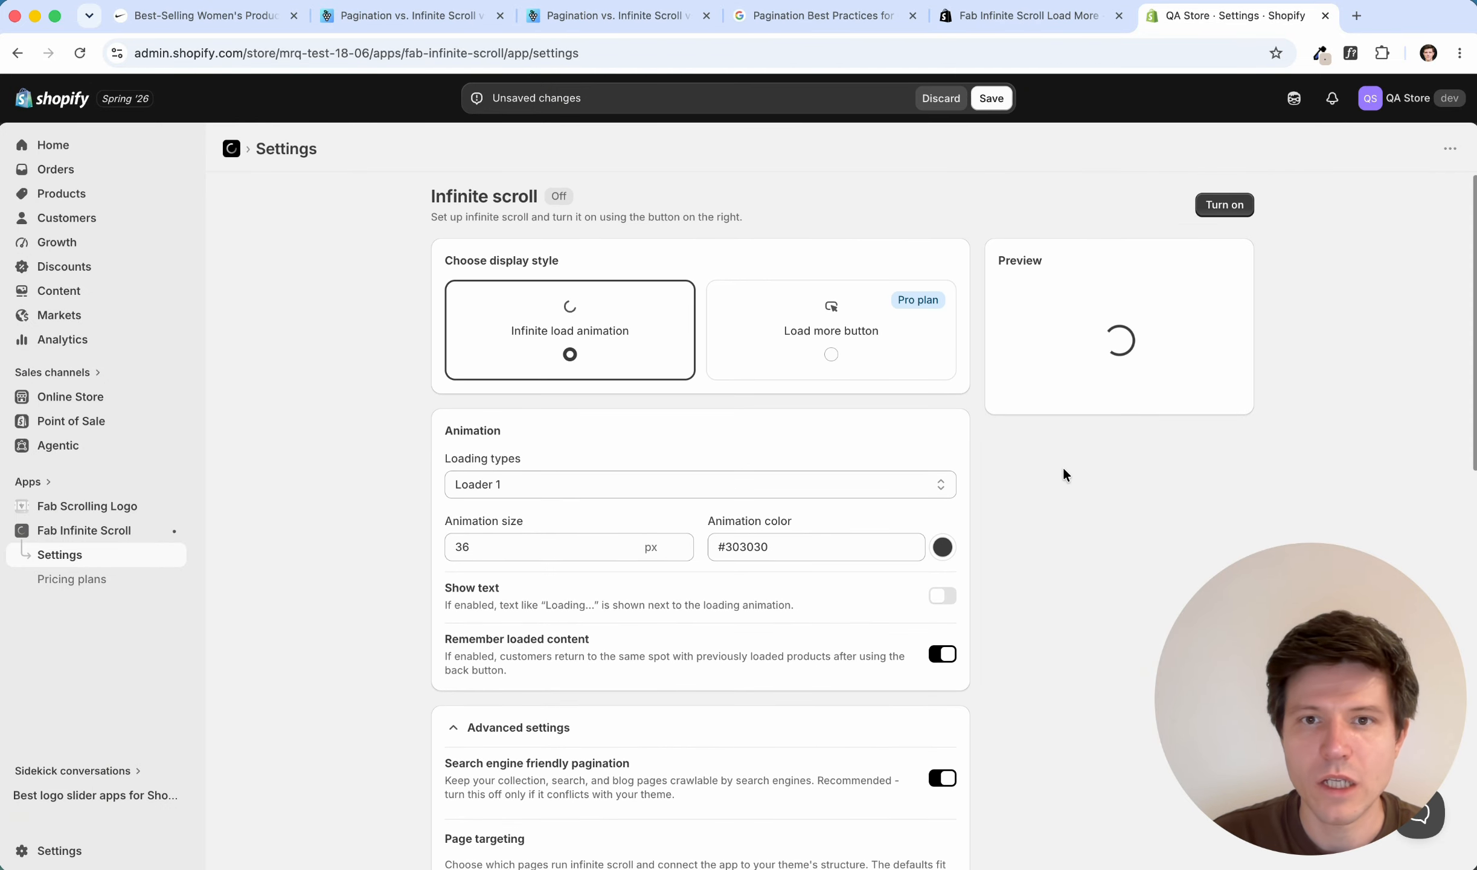
pyautogui.click(1226, 207)
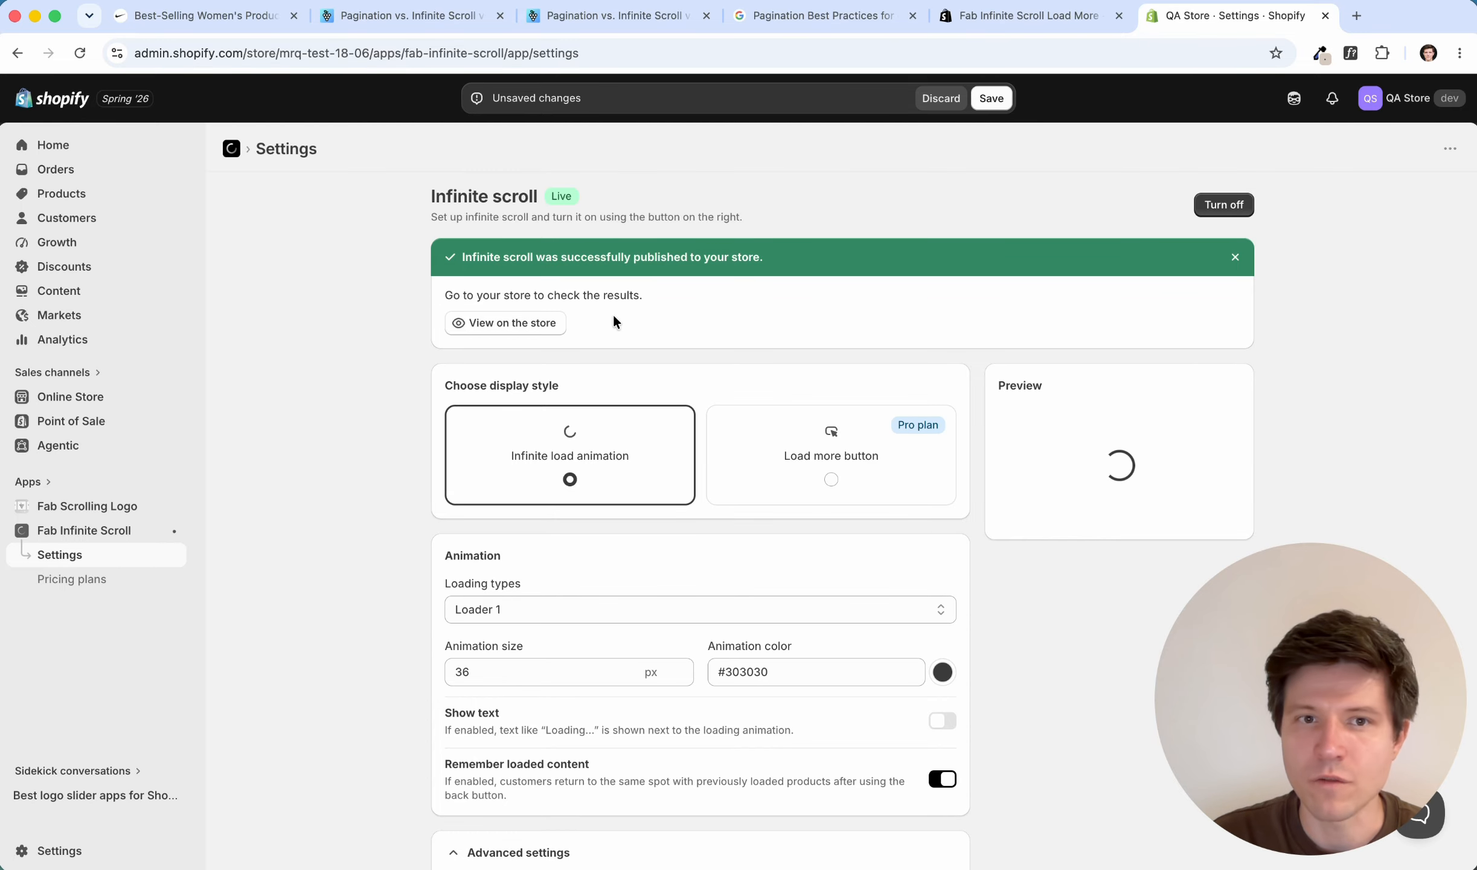
# Save the unsaved changes to the infinite scroll settings.
pyautogui.click(529, 331)
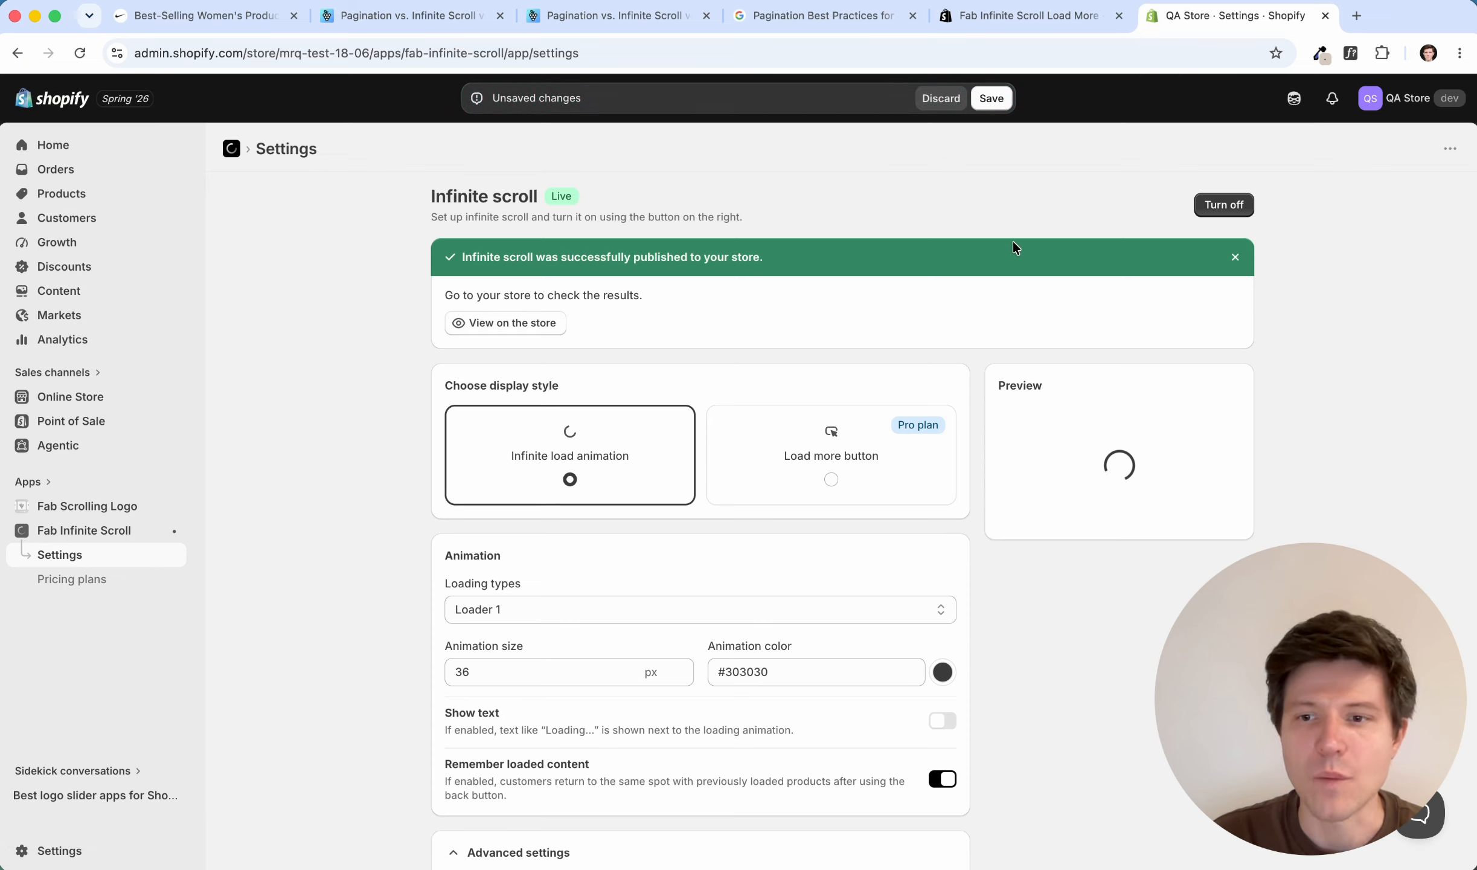
pyautogui.click(994, 99)
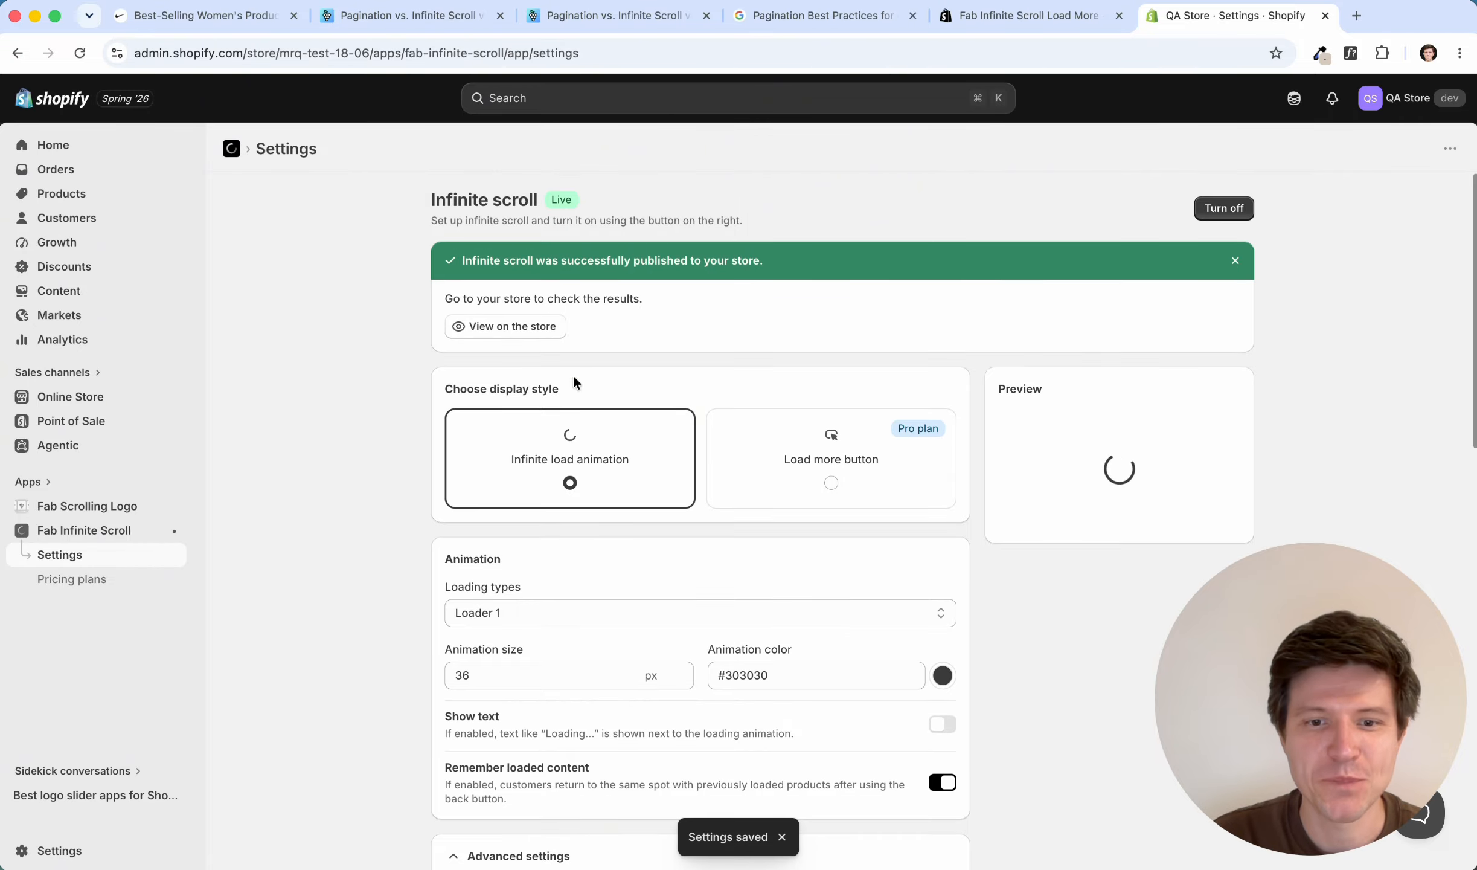
# View the published infinite scroll on the store's Products page, check how further products load down the catalog, and return to its beginning.
pyautogui.click(534, 326)
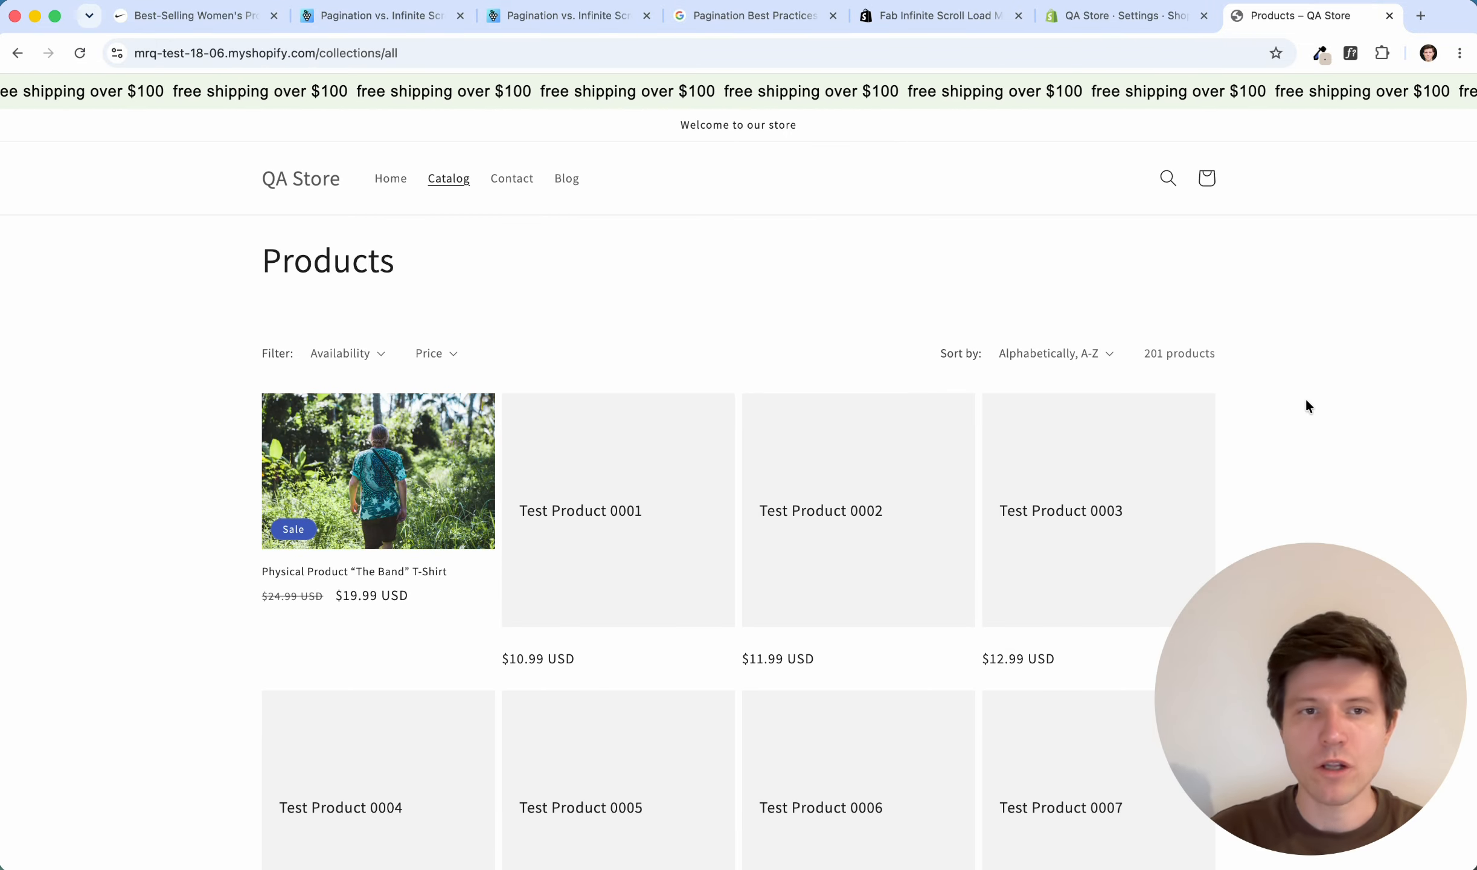
pyautogui.scroll(-15, 1305, 397)
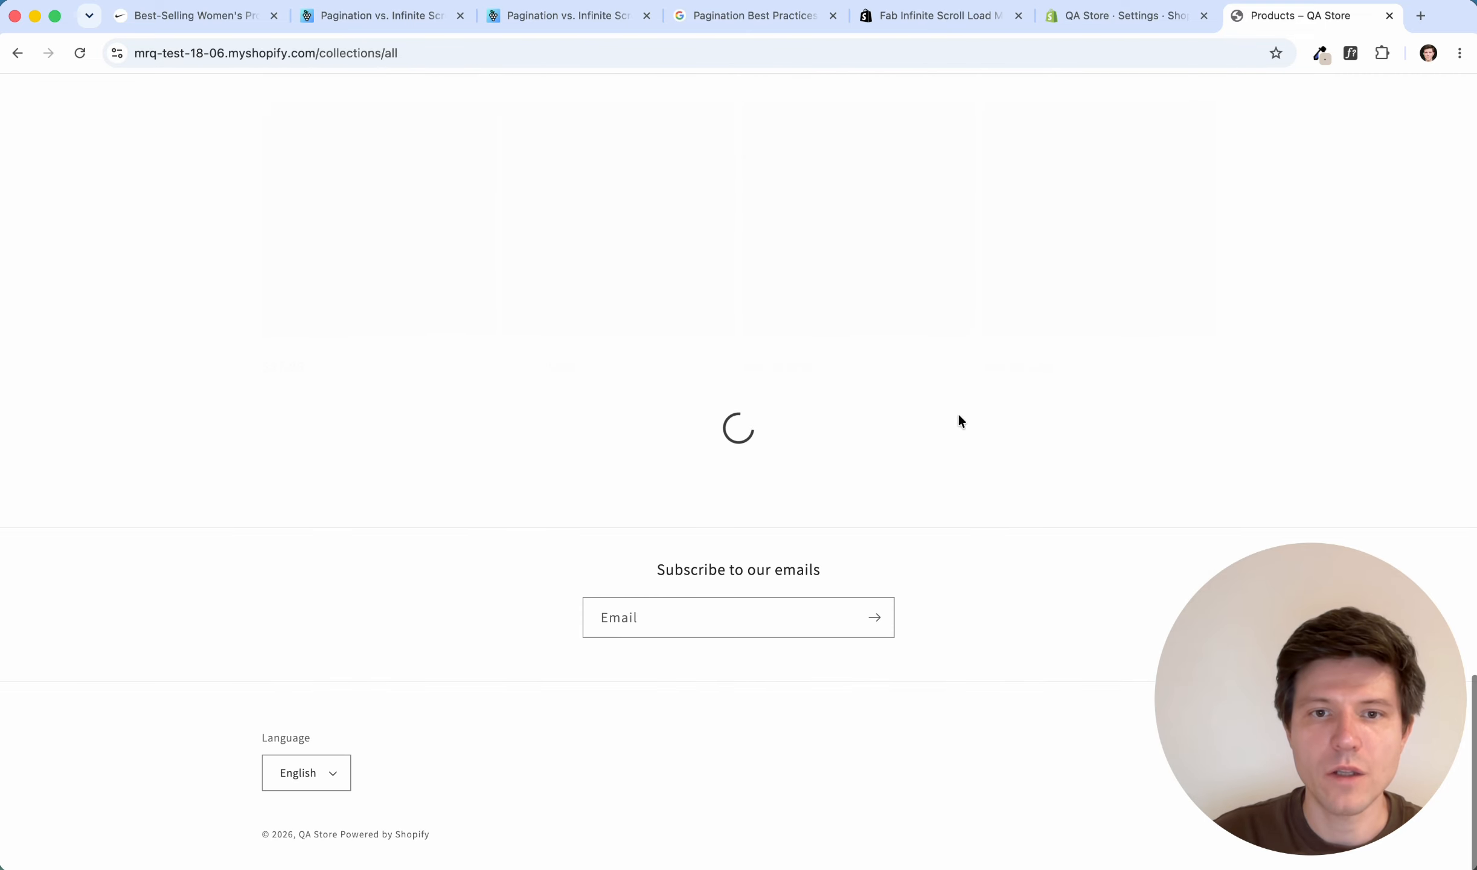
pyautogui.scroll(-20, 776, 434)
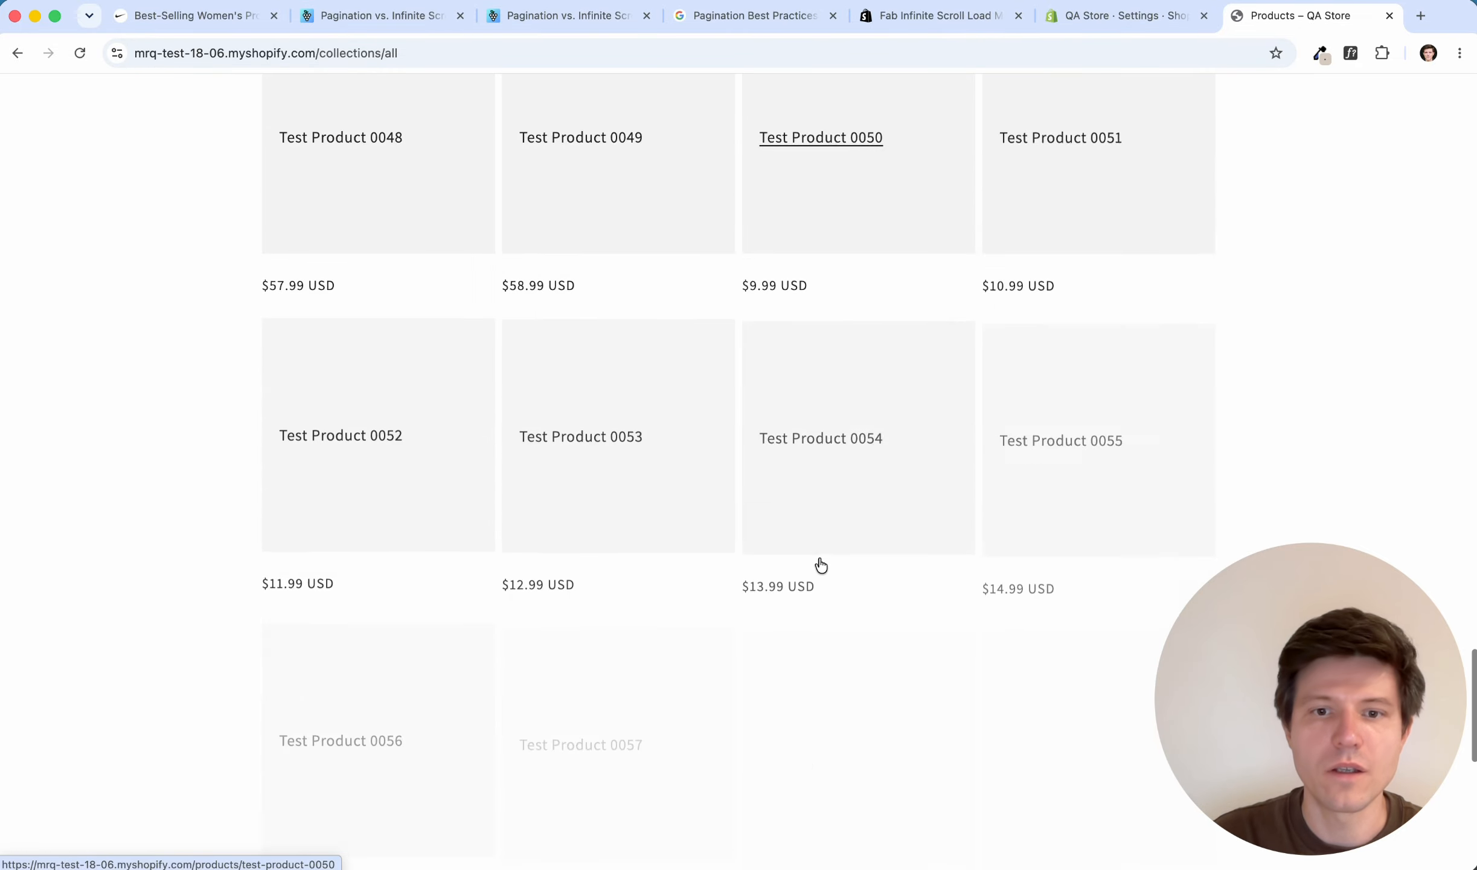
pyautogui.scroll(-20, 776, 527)
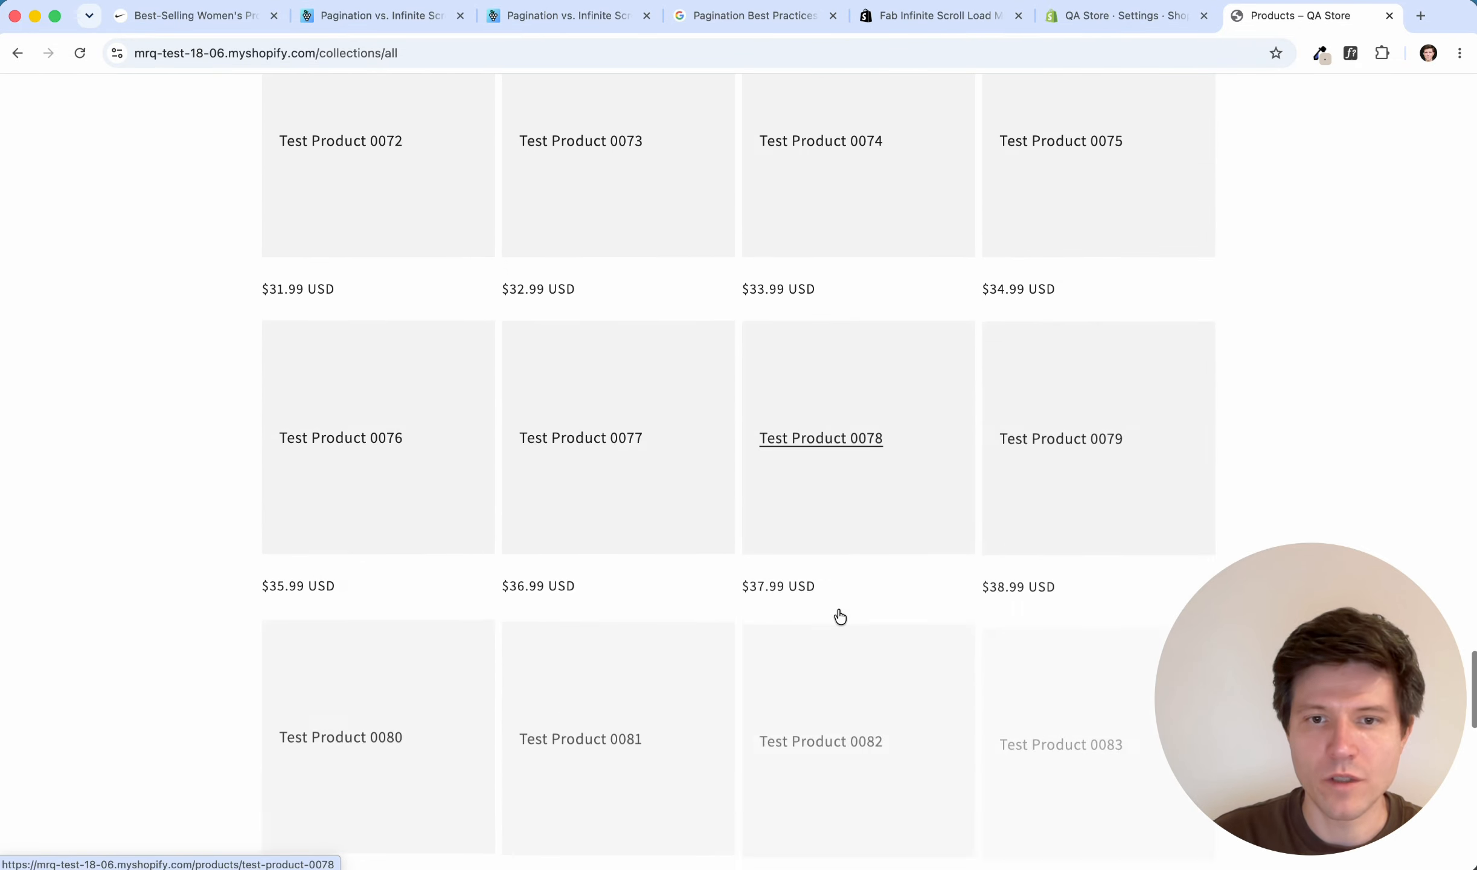
pyautogui.scroll(-10, 906, 575)
pyautogui.scroll(20, 930, 573)
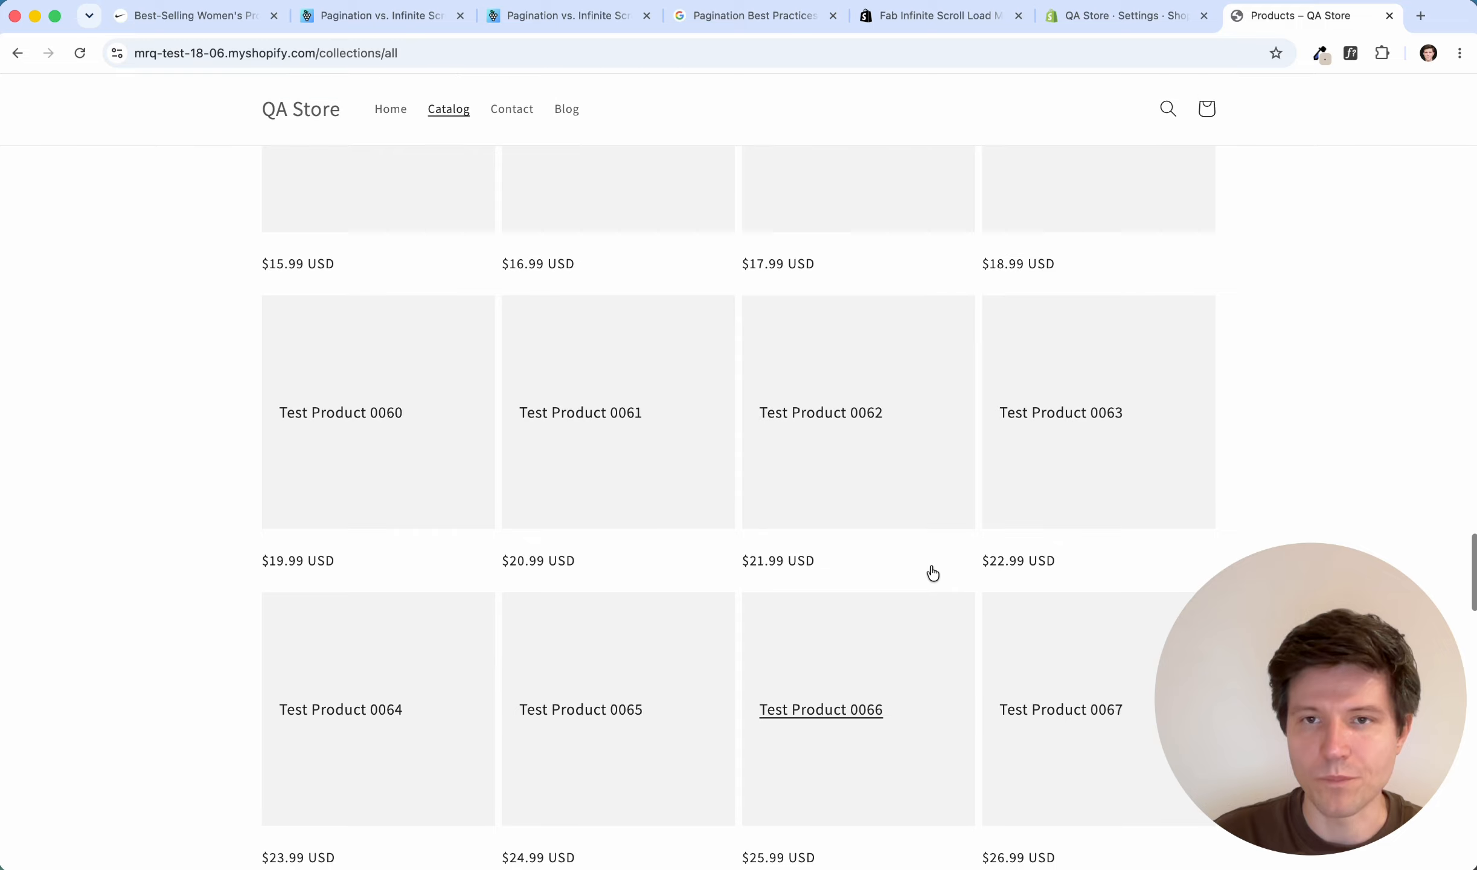
pyautogui.scroll(15, 932, 573)
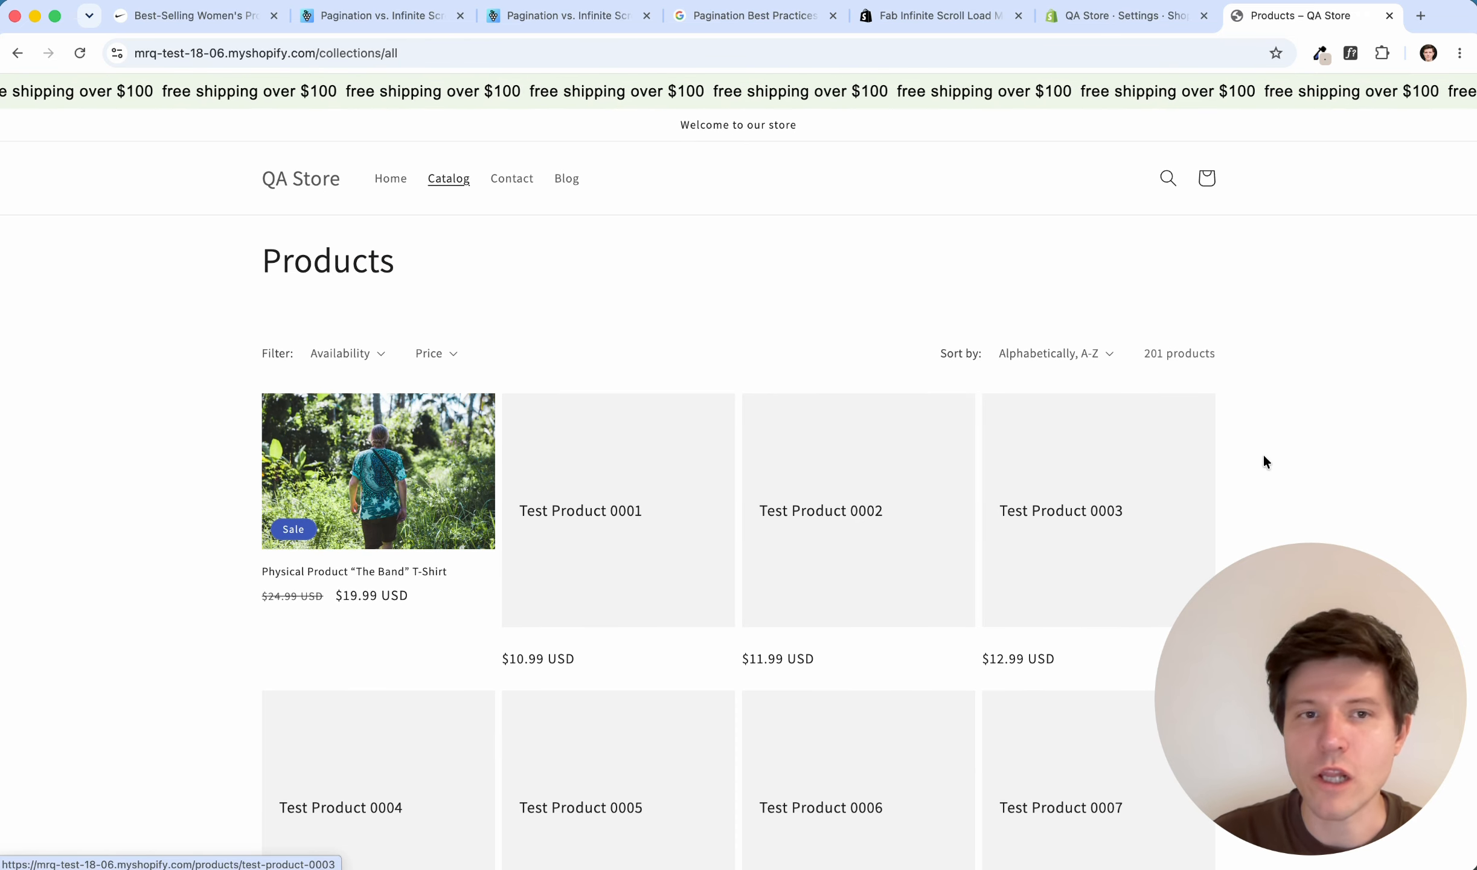